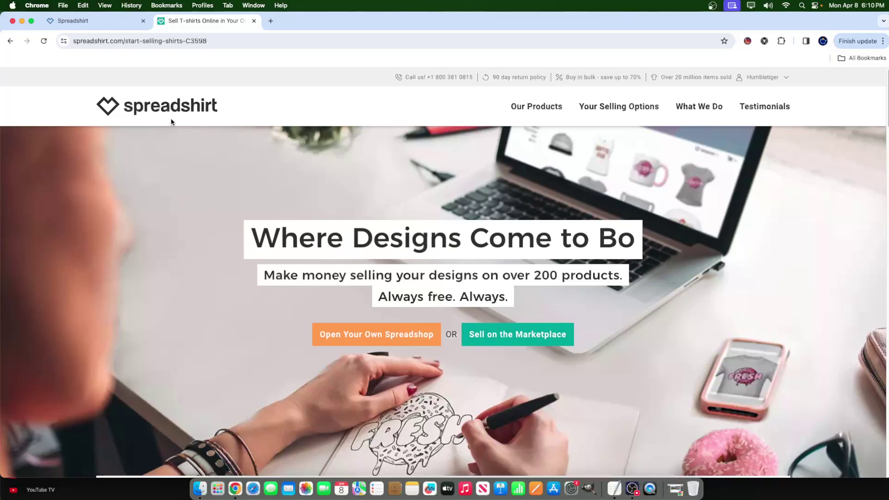
# Step: Open the Start Selling page from the Spreadshirt home page and switch to the partner dashboard
pyautogui.click(172, 119)
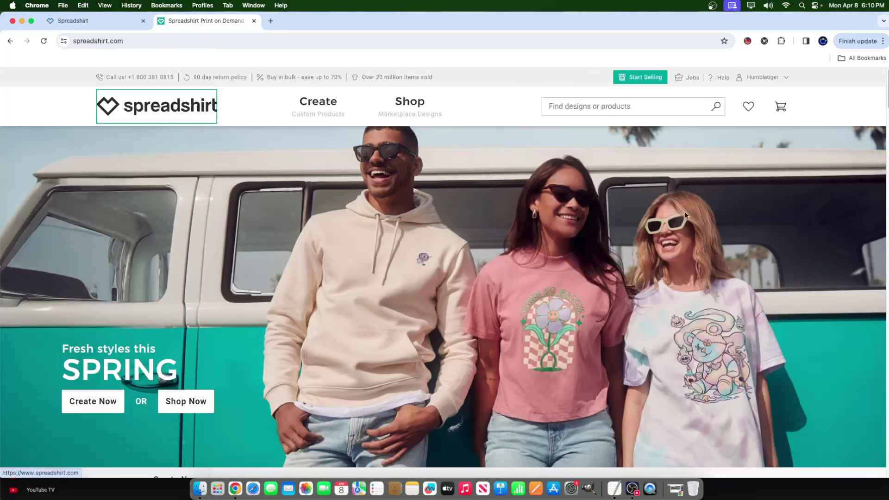
pyautogui.click(650, 80)
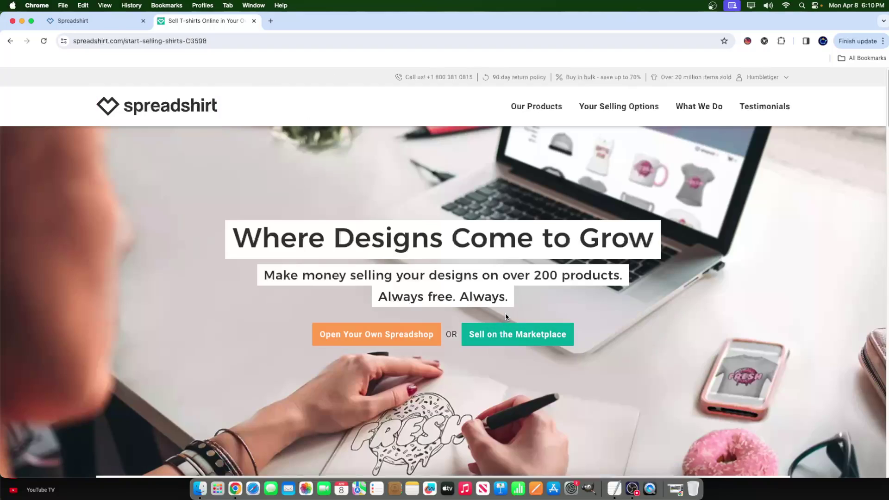
pyautogui.click(94, 22)
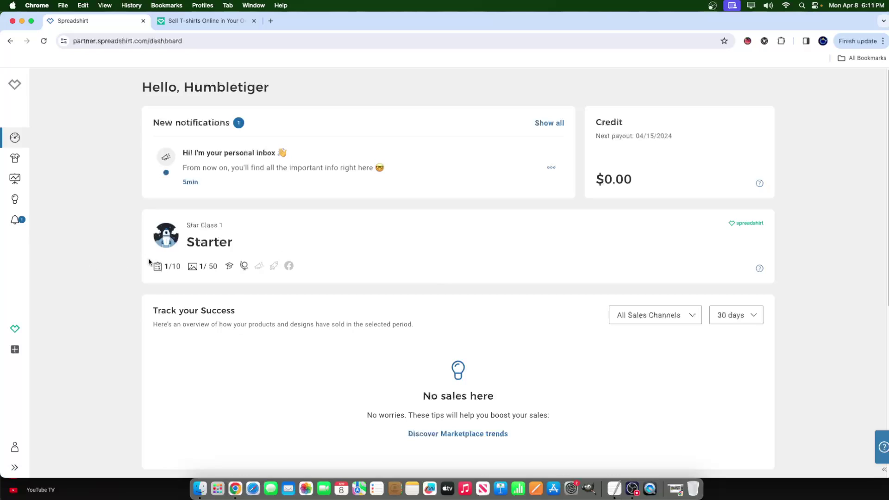
# Step: Examine the Starter class limits and perks, the sales tracking section and the blog posts on the partner dashboard
pyautogui.moveTo(202, 265)
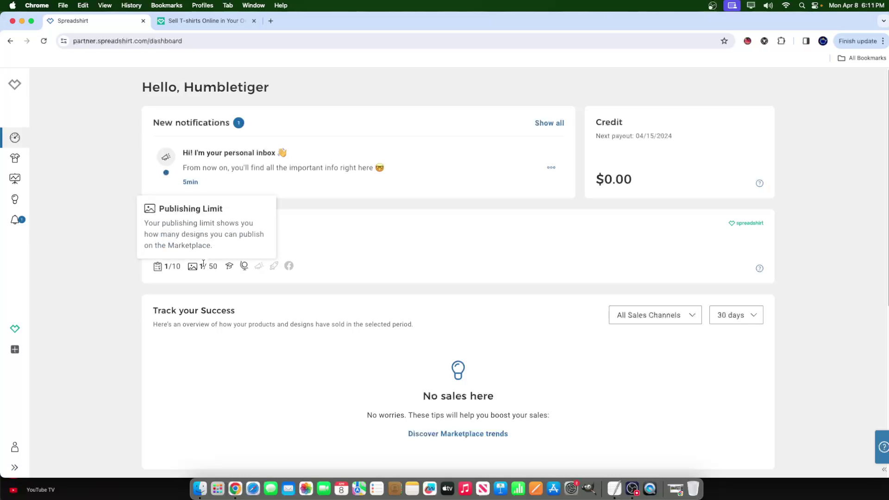
pyautogui.moveTo(173, 269)
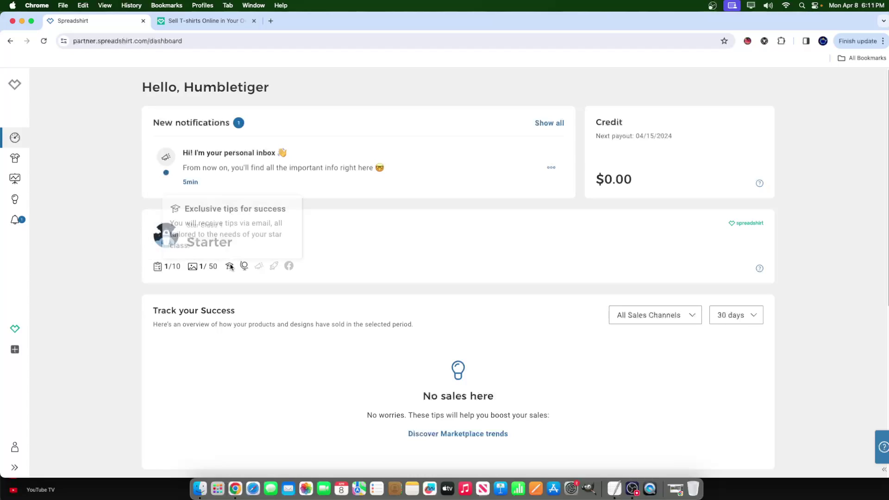
pyautogui.moveTo(246, 267)
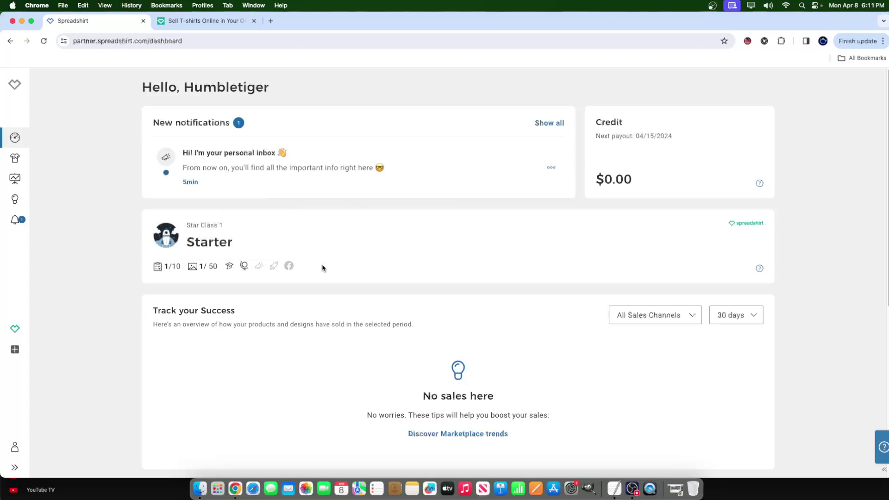
pyautogui.moveTo(290, 266)
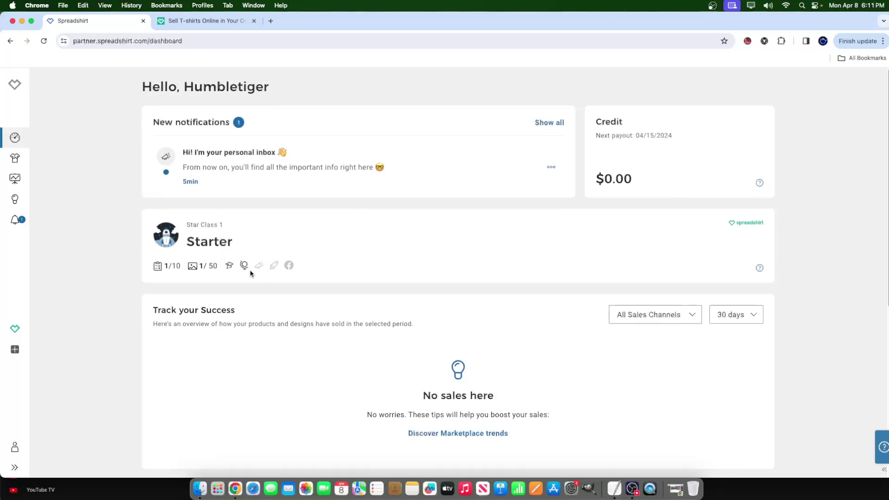
pyautogui.scroll(-3, 576, 252)
pyautogui.scroll(2, 505, 231)
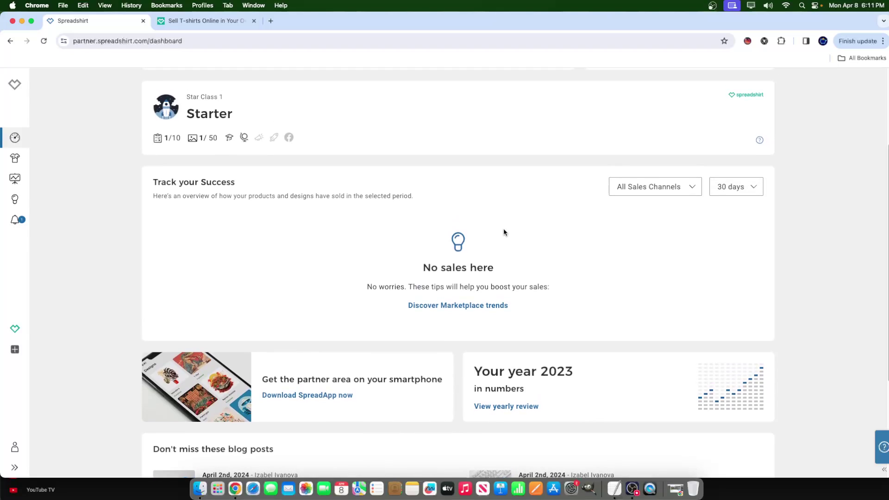
pyautogui.scroll(-4, 486, 225)
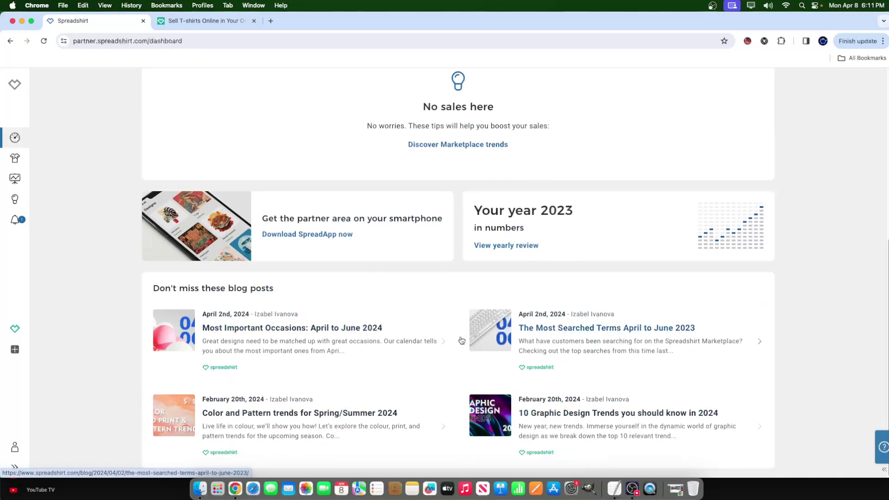
pyautogui.scroll(3, 459, 341)
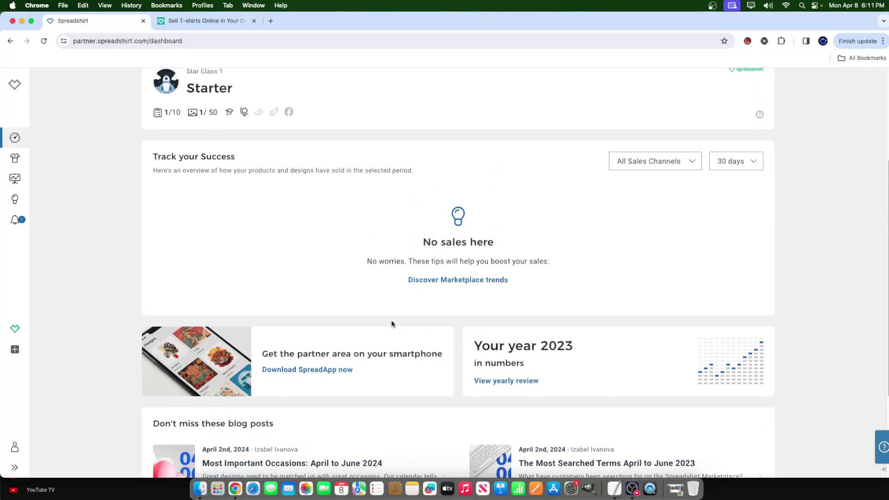
# Step: View the 2023 yearly review and close it to return to the dashboard
pyautogui.click(529, 385)
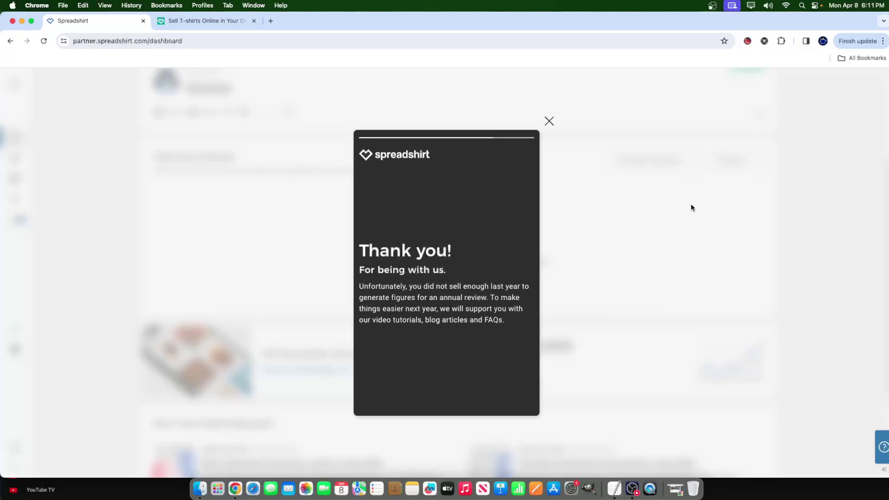
pyautogui.moveTo(378, 285); pyautogui.dragTo(506, 297)
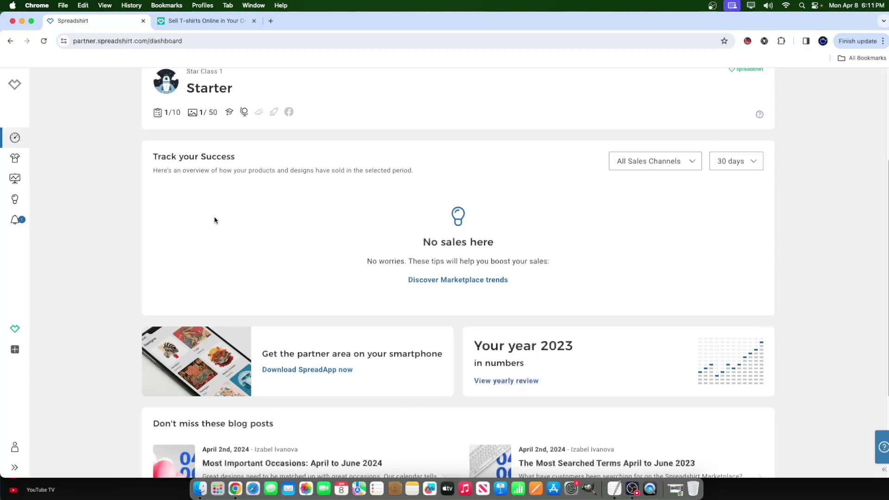
pyautogui.scroll(3, 193, 218)
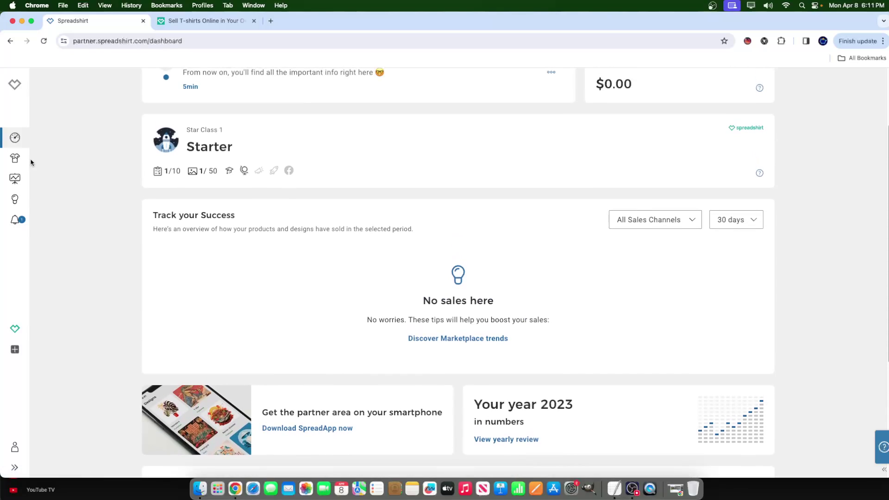
pyautogui.scroll(3, 57, 181)
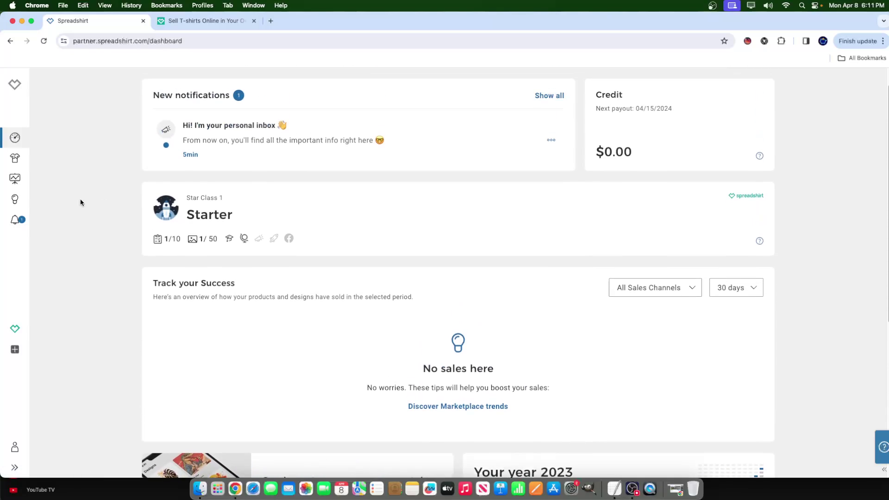
# Step: Open the Designs overview and check the publication status of the AMERICAN BULLY 4 and Unbroken Superhero designs
pyautogui.click(21, 163)
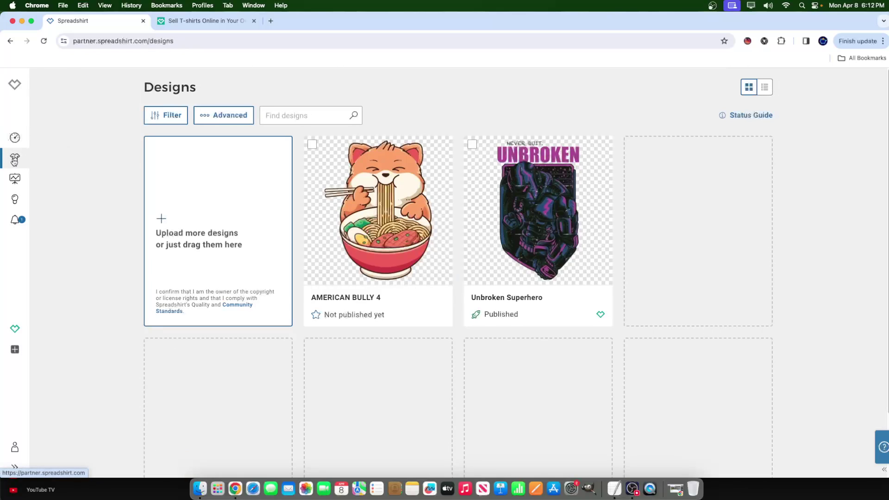
pyautogui.scroll(-3, 514, 320)
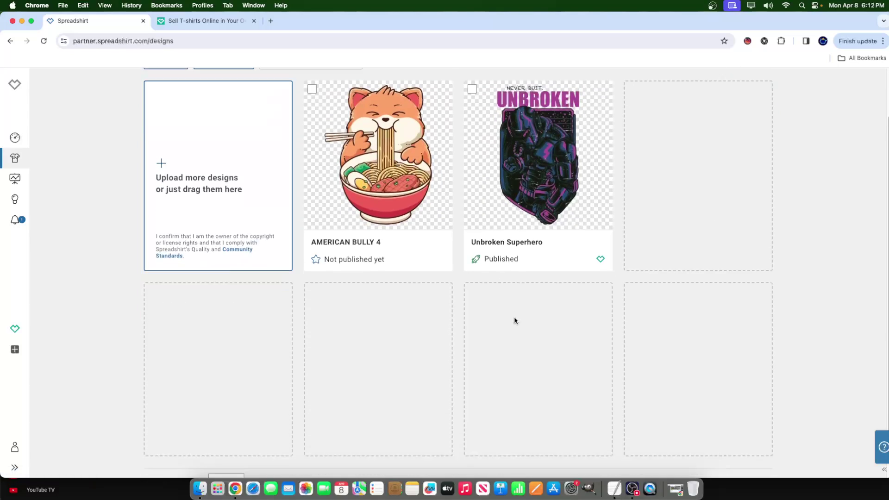
pyautogui.scroll(3, 437, 292)
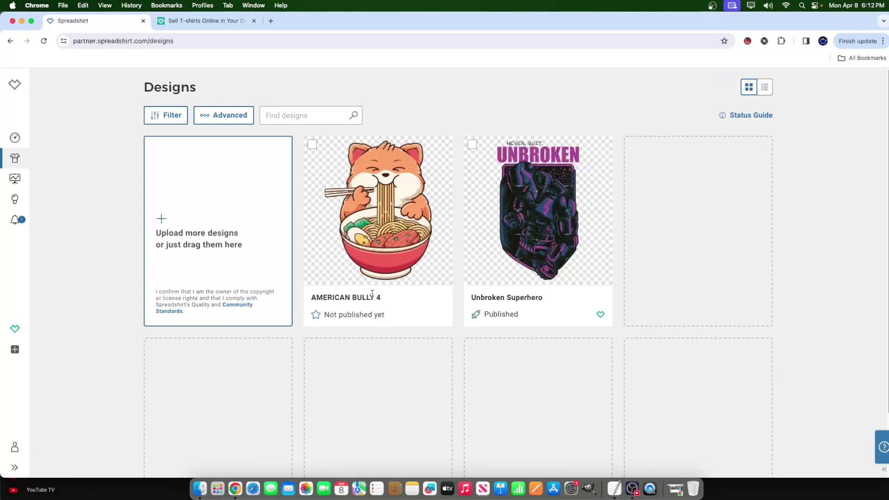
pyautogui.moveTo(484, 315); pyautogui.dragTo(521, 315)
pyautogui.moveTo(369, 315); pyautogui.dragTo(335, 313)
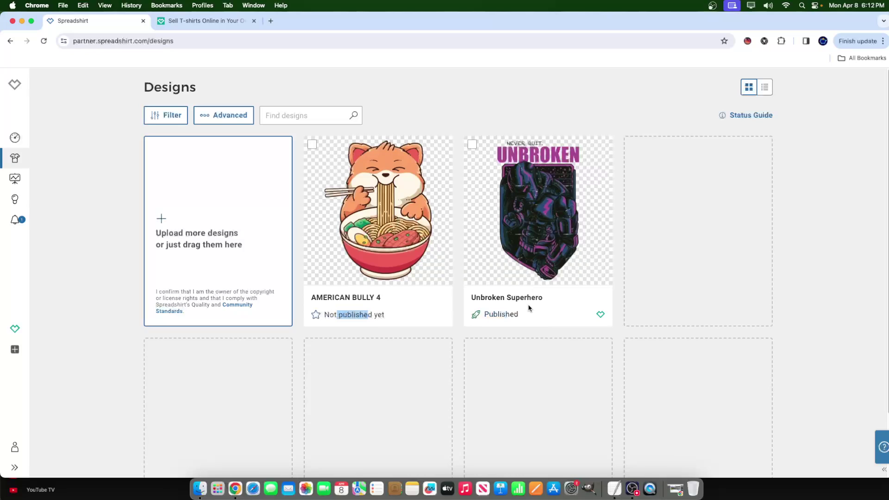
# Step: Open the Unbroken Superhero design and preview its listing on the US English Marketplace
pyautogui.click(536, 209)
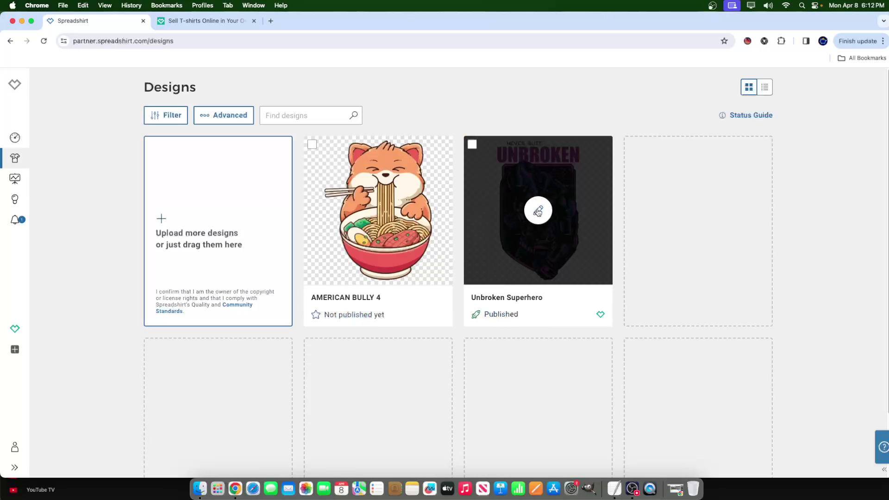
pyautogui.click(316, 186)
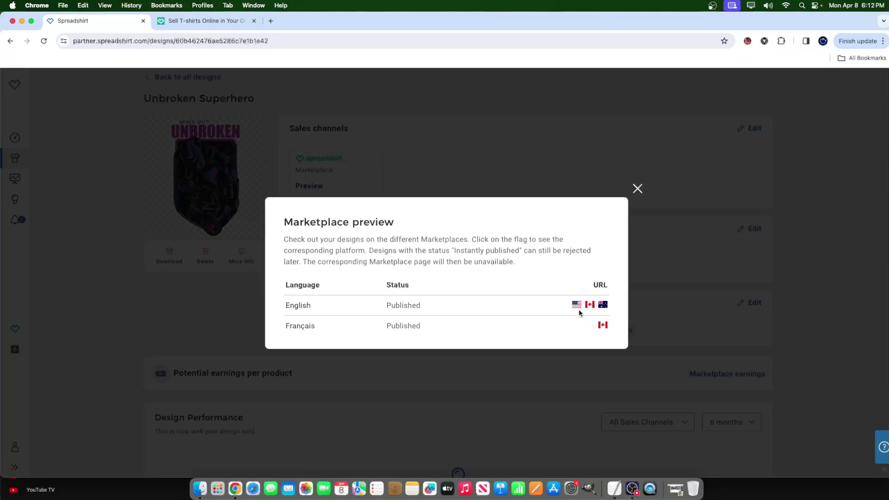
pyautogui.click(577, 305)
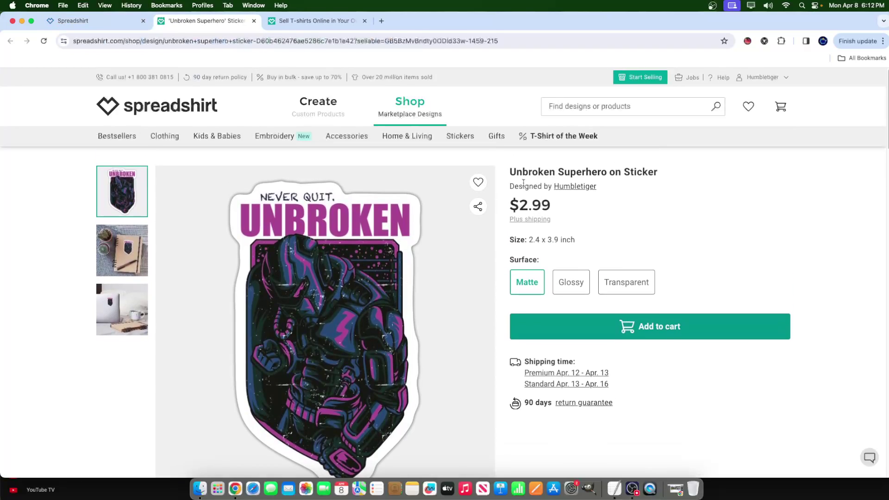
# Step: Review the sticker's title and its notebook and laptop mockups, and return to the main product image
pyautogui.moveTo(511, 172); pyautogui.dragTo(629, 172)
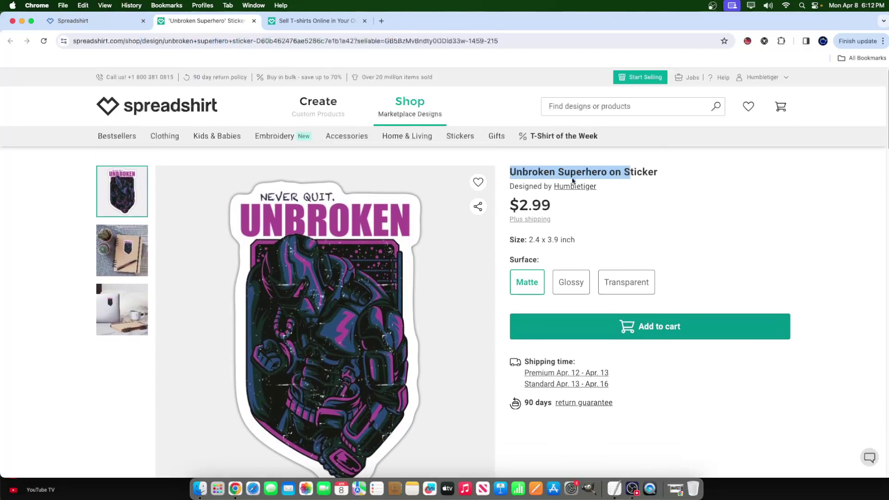
pyautogui.click(136, 255)
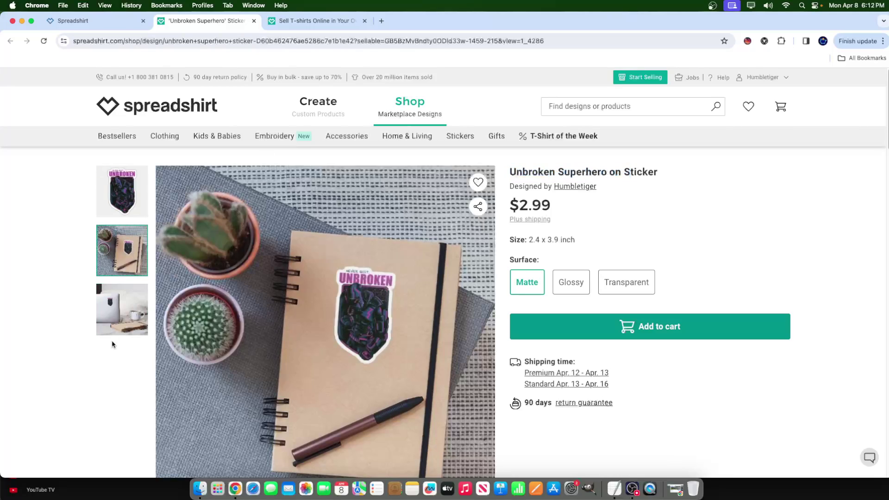
pyautogui.click(120, 324)
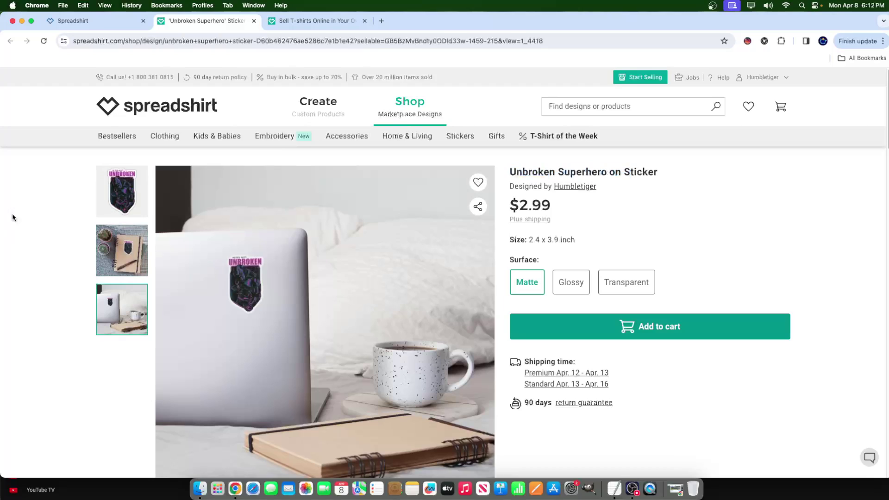
pyautogui.click(118, 191)
# Step: Preview the sticker with the Transparent and Glossy surfaces and set the surface back to Matte
pyautogui.scroll(-5, 449, 409)
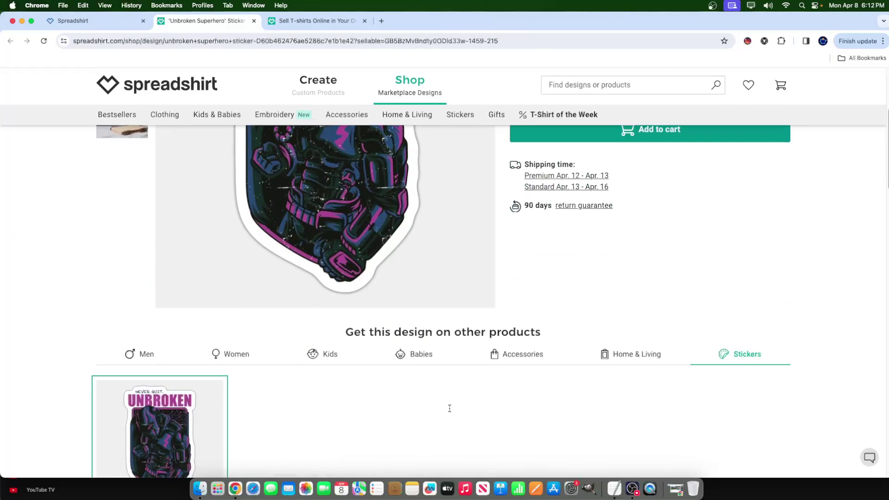
pyautogui.scroll(3, 586, 307)
pyautogui.click(641, 188)
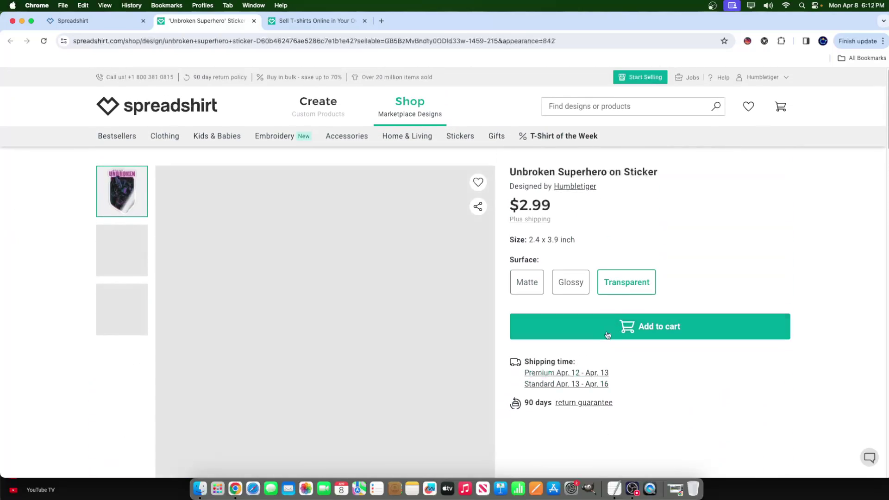
pyautogui.click(571, 283)
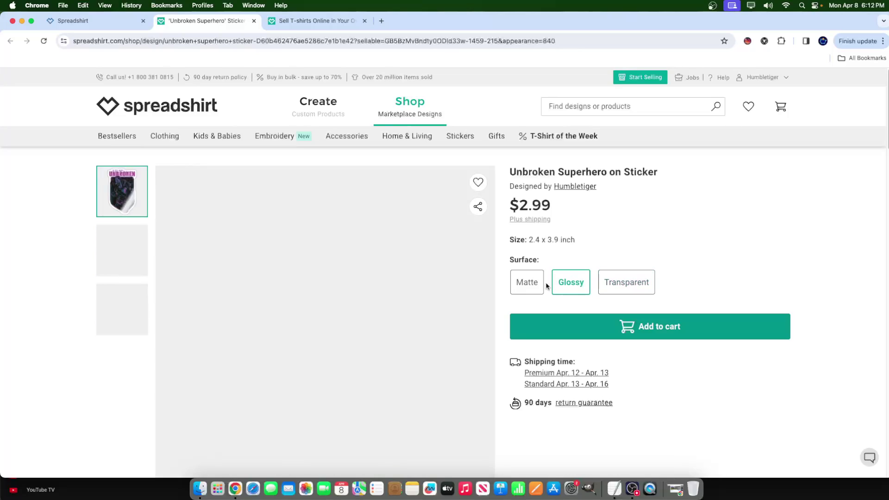
pyautogui.click(541, 286)
# Step: Browse the design on Men, Women, Kids, Babies, Accessories, Home & Living and Stickers products, and return to the sticker's main image
pyautogui.scroll(-5, 179, 350)
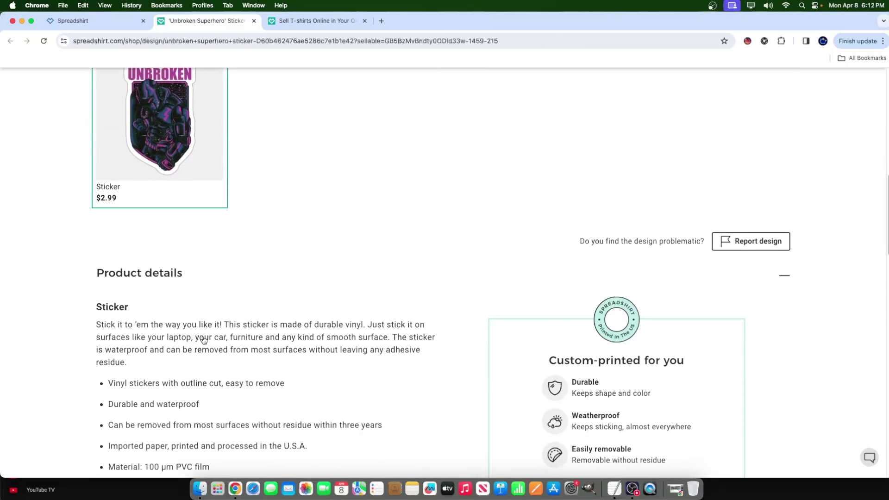
pyautogui.scroll(5, 204, 340)
pyautogui.click(139, 233)
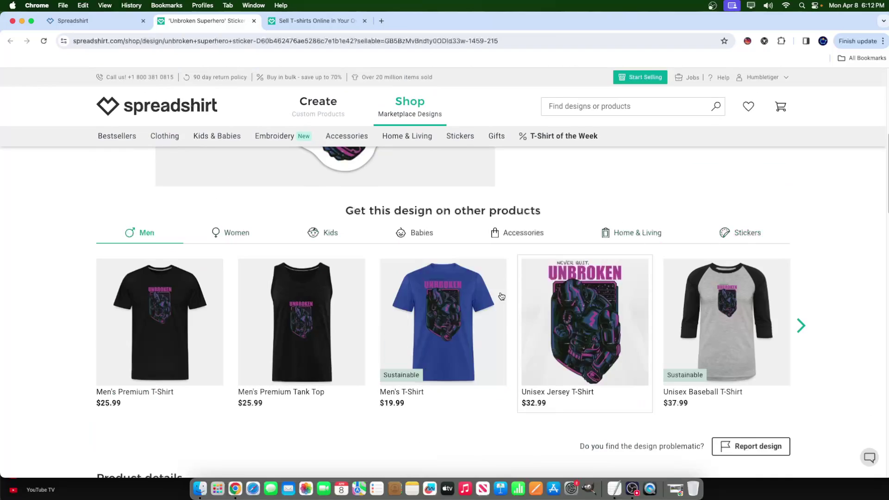
pyautogui.click(246, 233)
pyautogui.click(340, 239)
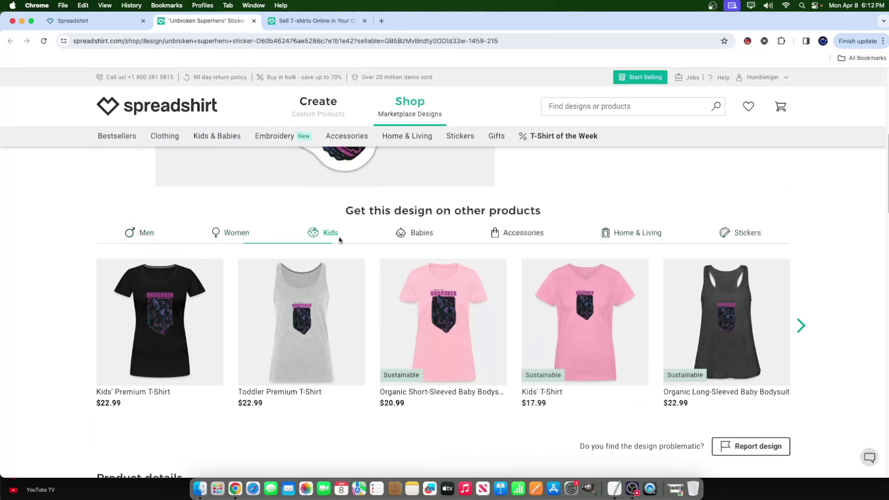
pyautogui.click(425, 238)
pyautogui.click(521, 235)
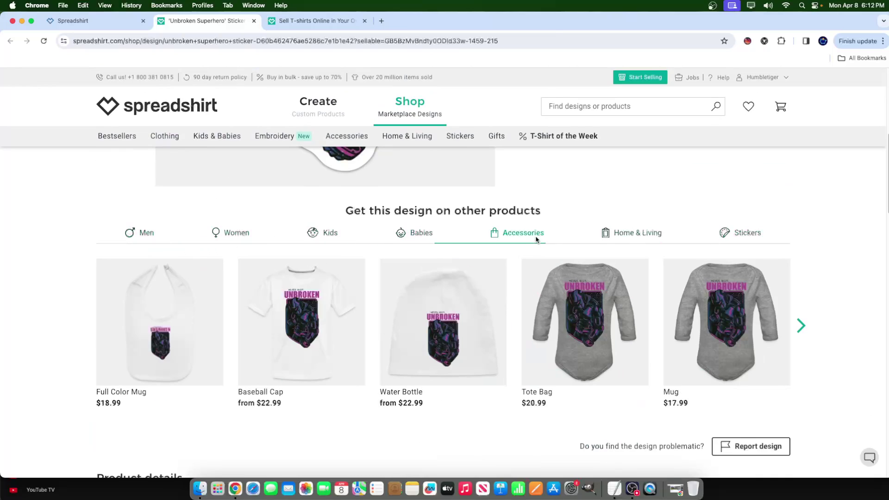
pyautogui.click(641, 237)
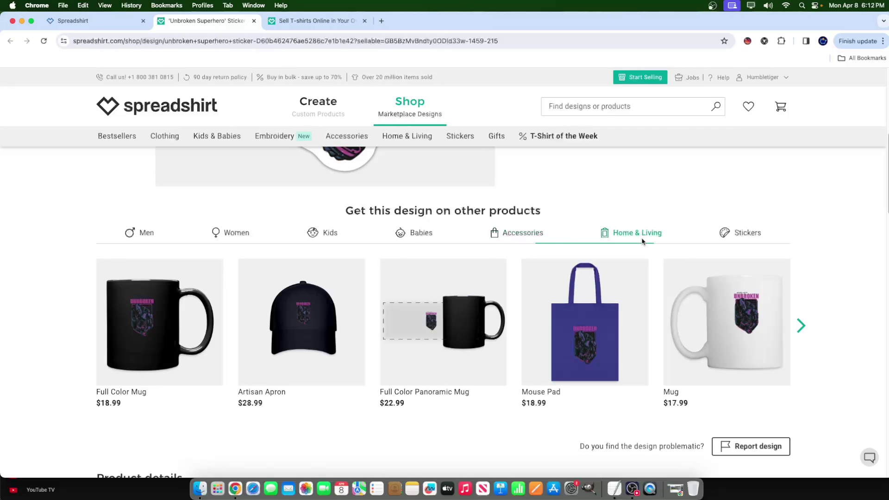
pyautogui.click(730, 238)
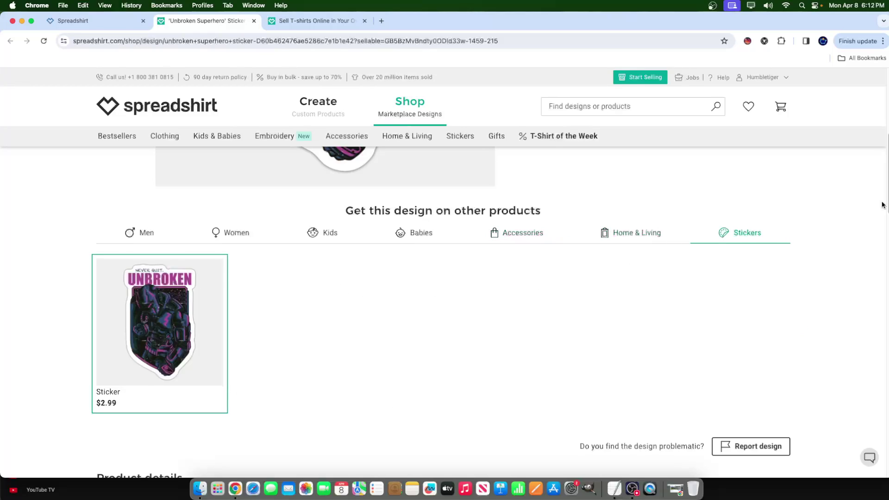
pyautogui.scroll(-3, 431, 240)
pyautogui.scroll(3, 382, 229)
pyautogui.scroll(5, 383, 229)
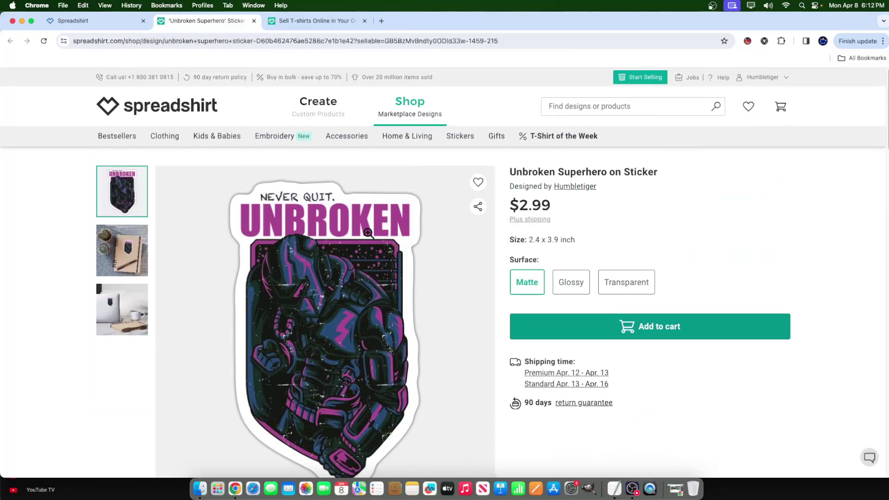
pyautogui.scroll(-1, 262, 285)
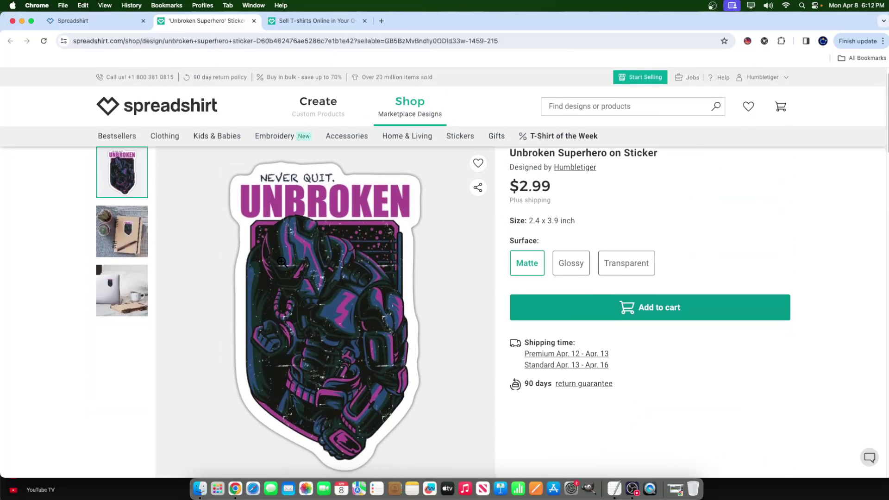
# Step: Return to the partner area's designs and open the full product list for the unpublished AMERICAN BULLY 4 design
pyautogui.moveTo(217, 136)
pyautogui.click(79, 21)
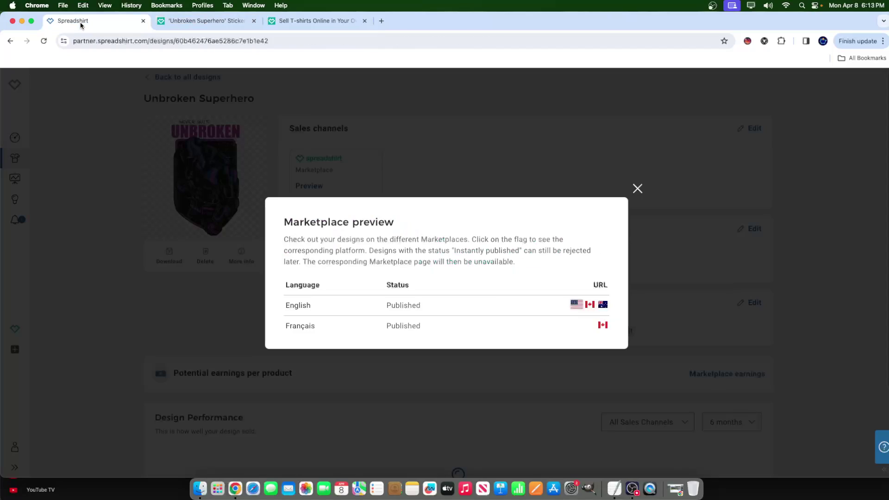
pyautogui.click(637, 188)
pyautogui.click(23, 159)
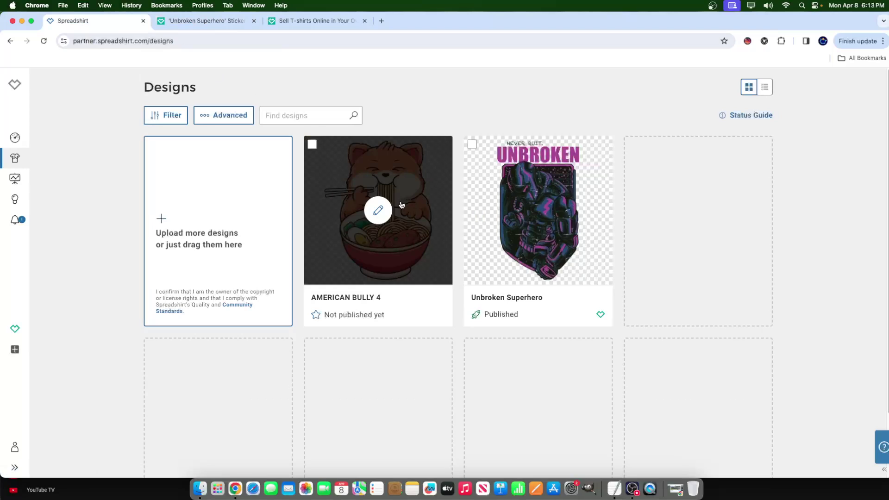
pyautogui.scroll(-1, 401, 205)
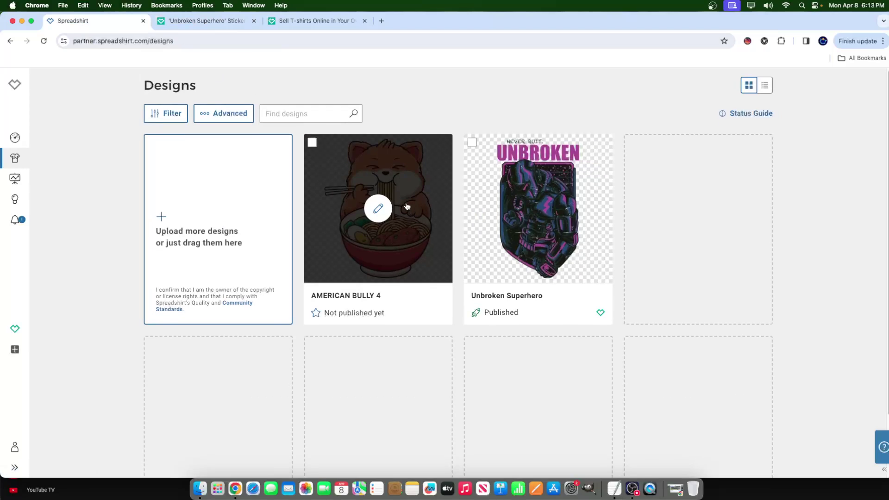
pyautogui.click(379, 207)
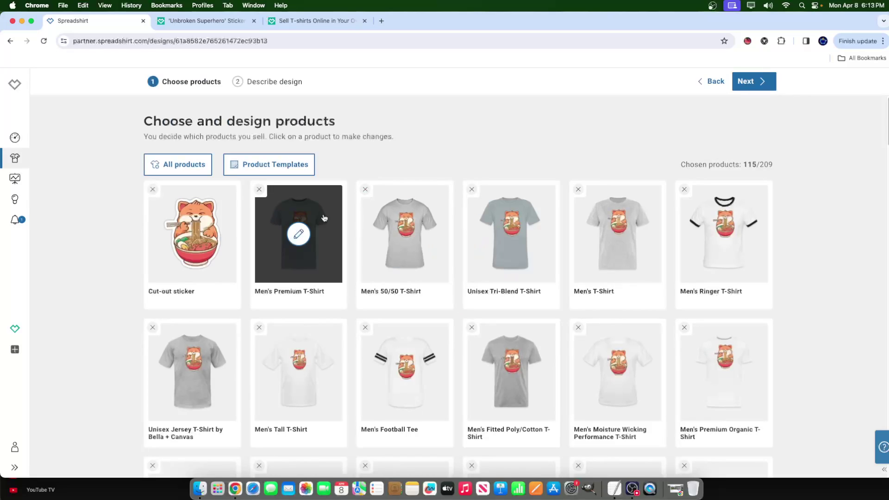
pyautogui.click(175, 168)
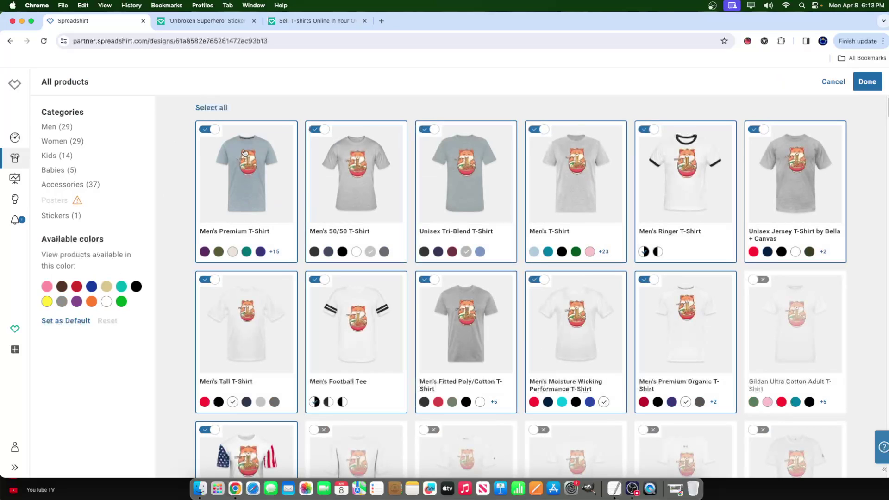
# Step: Enable the Men's Tri-Blend Organic, Champion Unisex and Under Armour Women's Locker T-Shirts and the Men's Cooling Performance Color Blocked Jersey
pyautogui.scroll(-4, 385, 235)
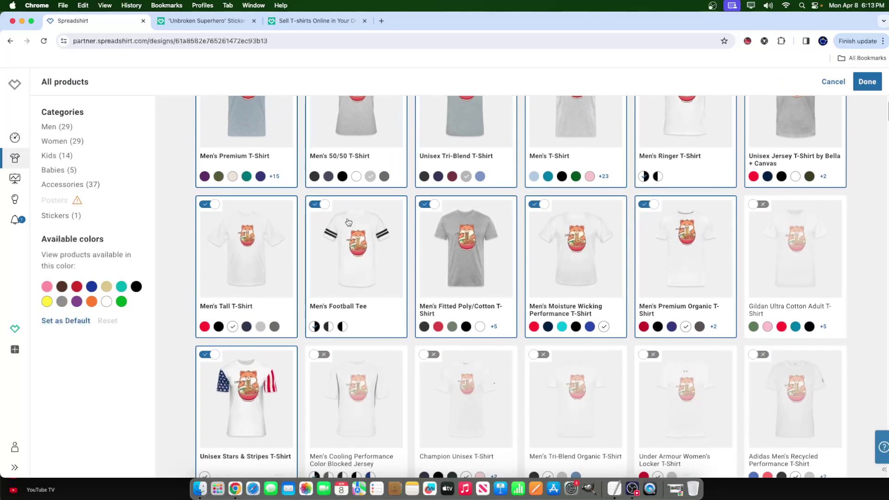
pyautogui.scroll(-1, 821, 320)
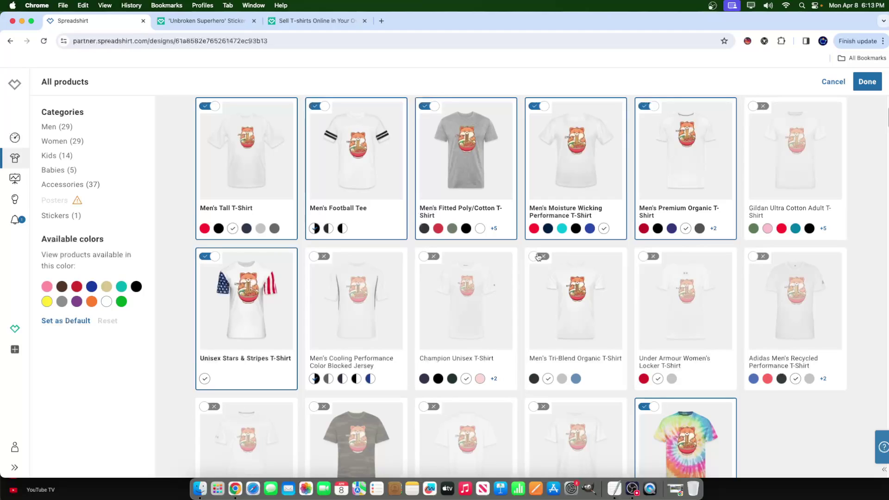
pyautogui.click(538, 257)
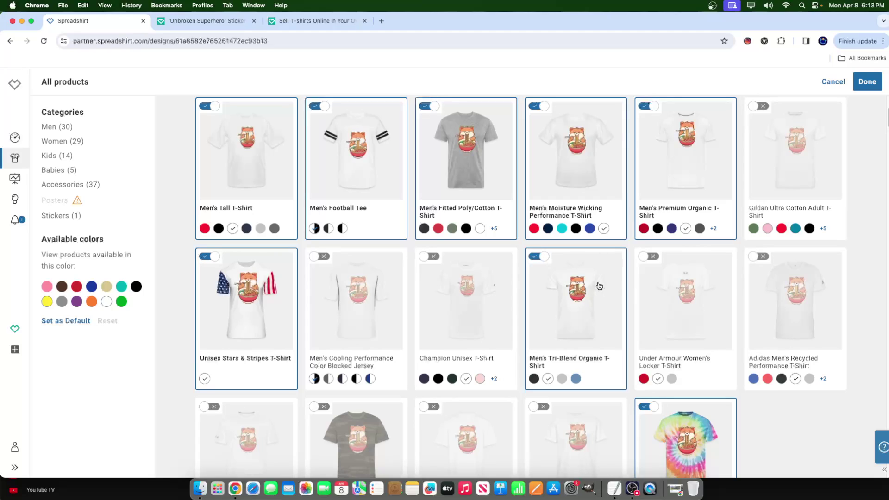
pyautogui.click(430, 256)
pyautogui.click(318, 256)
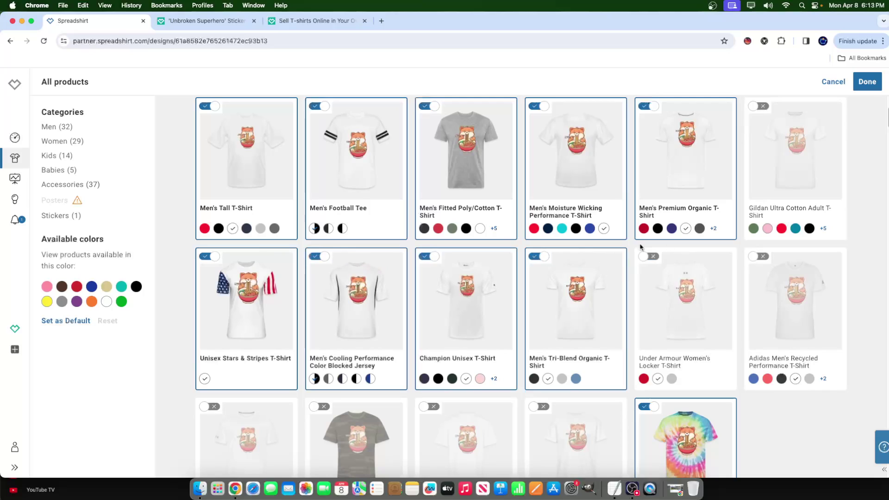
pyautogui.click(645, 257)
pyautogui.scroll(-4, 580, 357)
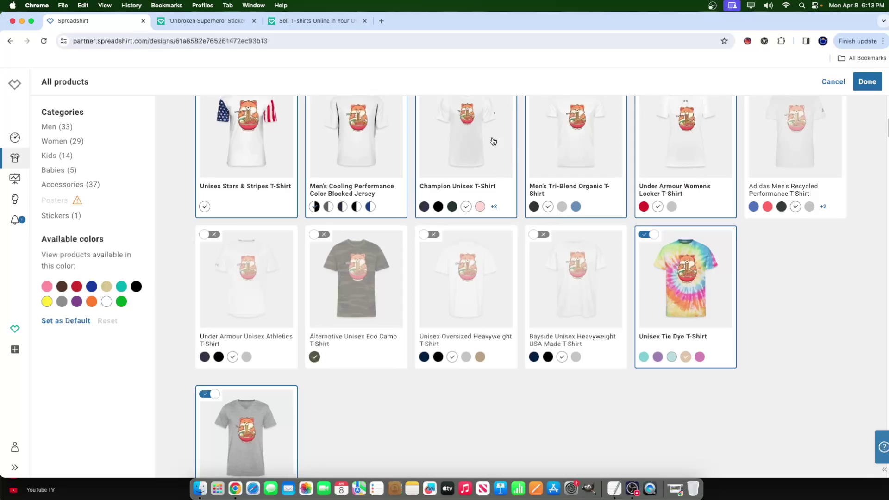
# Step: Examine the Posters category warning and look through the whole product list, including the products incompatible with the design
pyautogui.moveTo(82, 202)
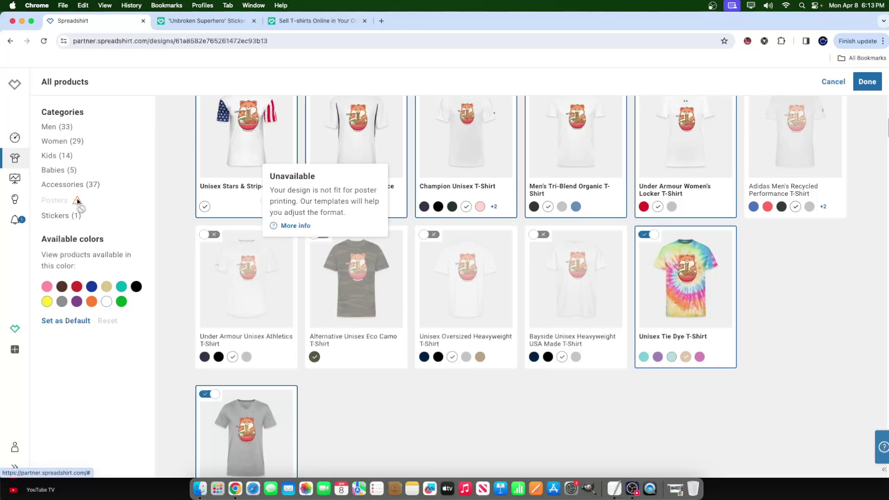
pyautogui.scroll(-10, 413, 308)
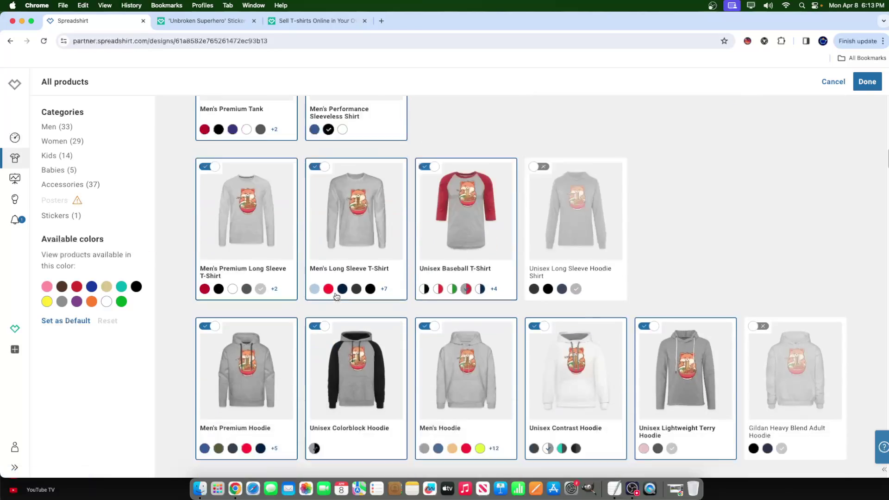
pyautogui.scroll(-10, 337, 296)
pyautogui.scroll(-15, 337, 271)
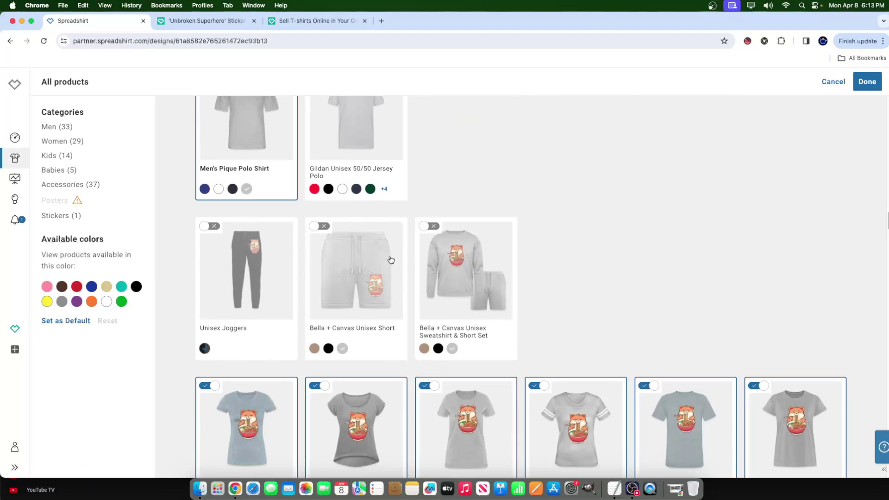
pyautogui.scroll(-20, 560, 253)
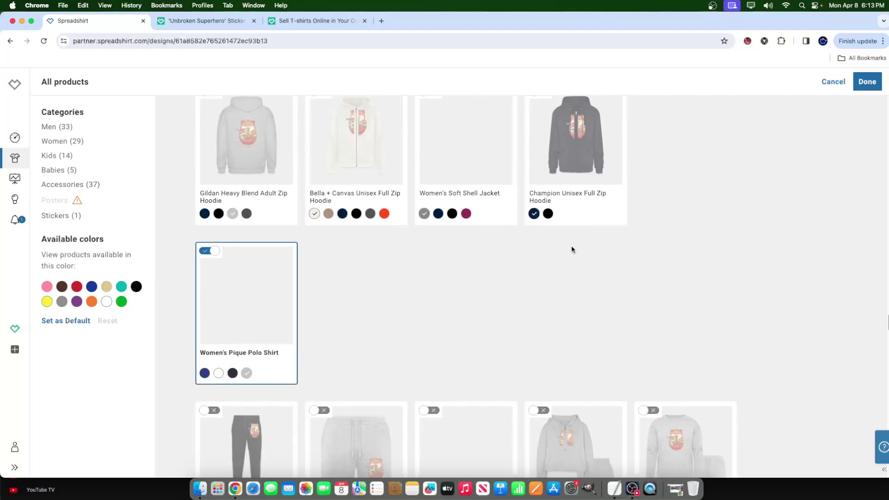
pyautogui.scroll(-20, 587, 234)
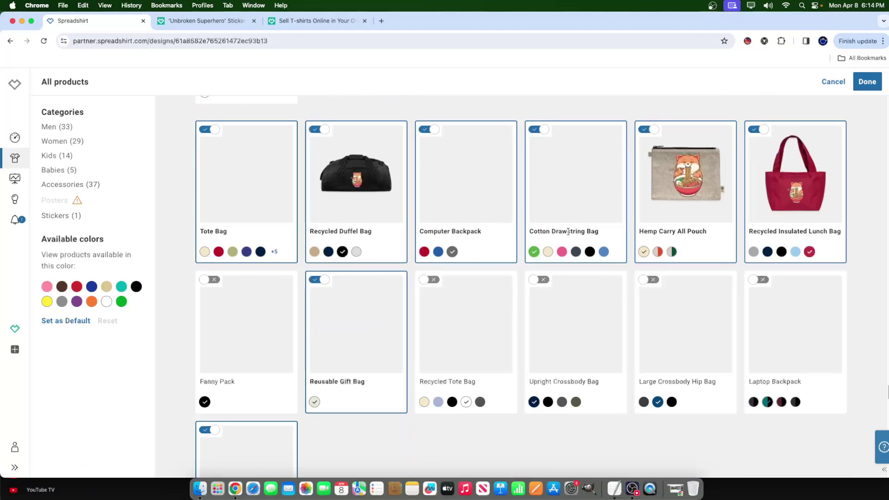
pyautogui.scroll(-15, 821, 353)
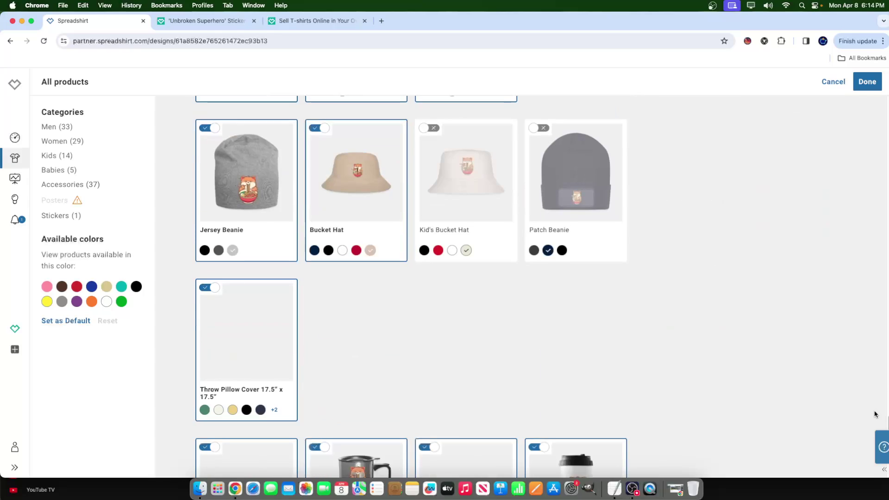
pyautogui.scroll(-15, 703, 343)
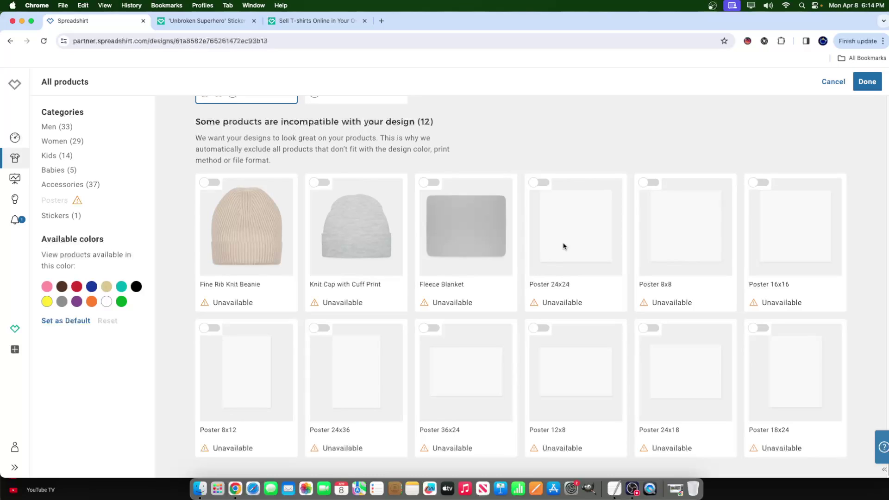
pyautogui.scroll(5, 553, 229)
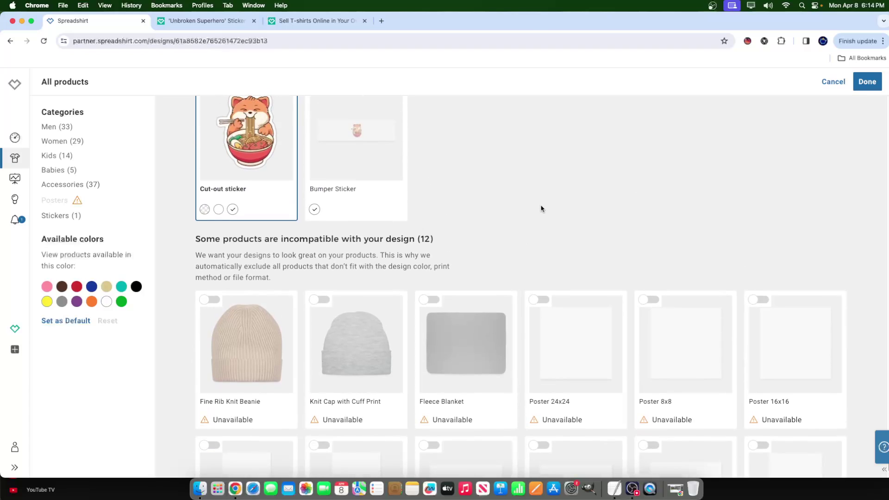
pyautogui.scroll(2, 518, 192)
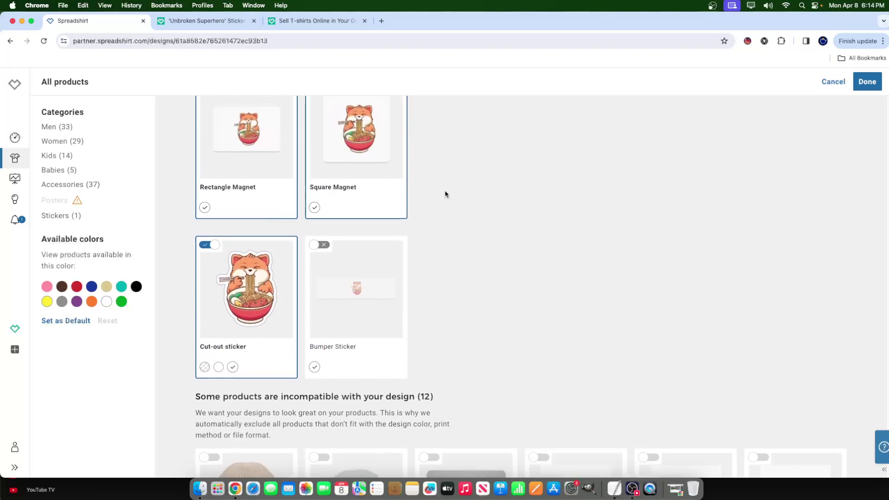
pyautogui.scroll(-6, 386, 358)
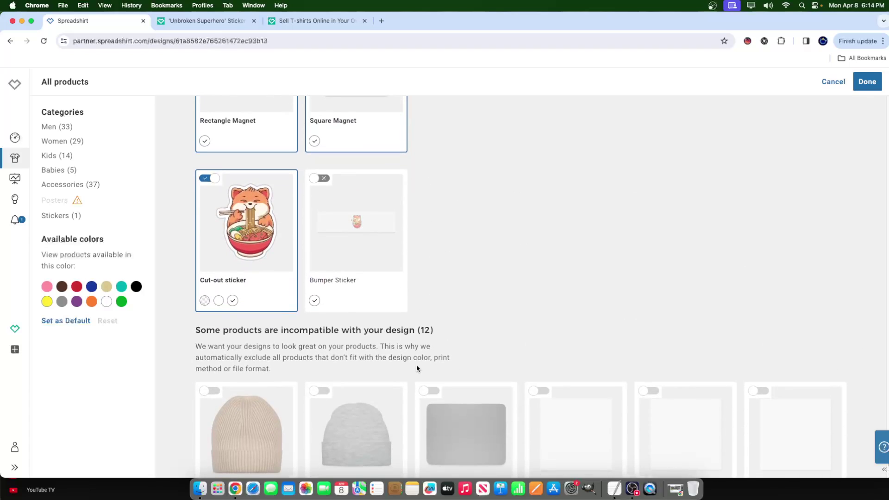
pyautogui.scroll(-1, 355, 347)
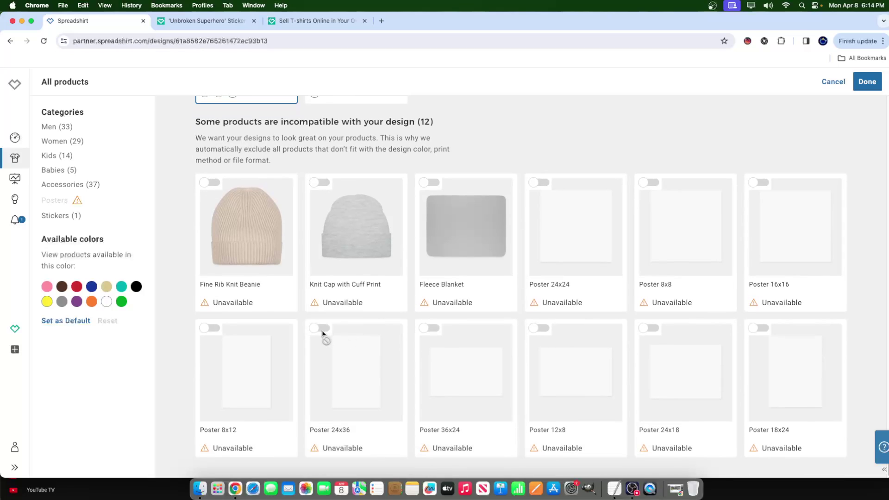
# Step: Enable the Kid's Baseball Cap, the Organic Baseball Cap and the remaining cap below the Snapback Baseball Cap
pyautogui.scroll(15, 325, 333)
pyautogui.scroll(10, 322, 333)
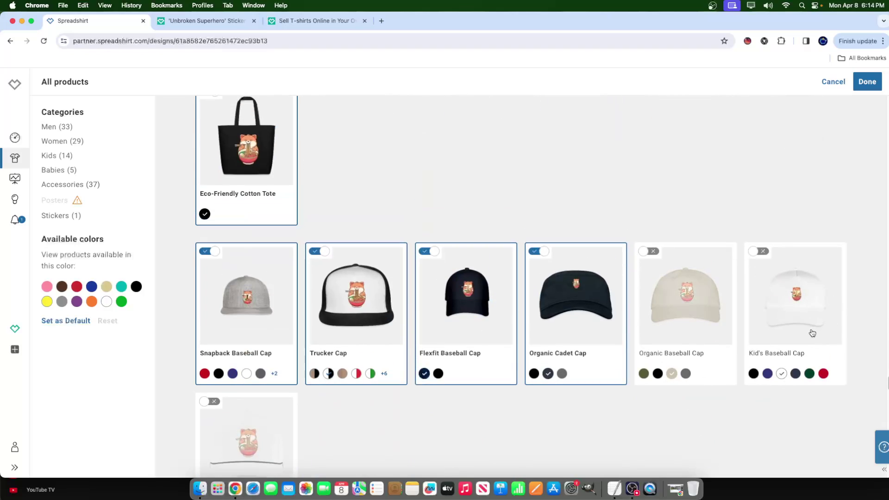
pyautogui.click(758, 254)
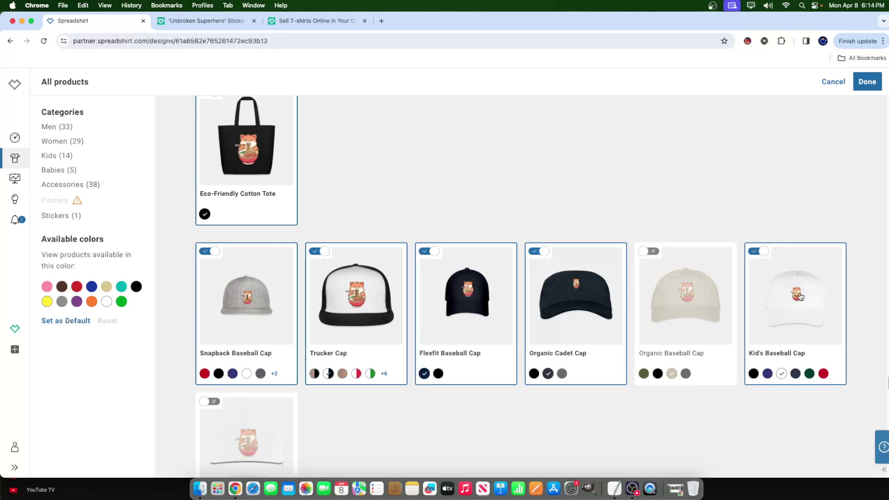
pyautogui.click(648, 254)
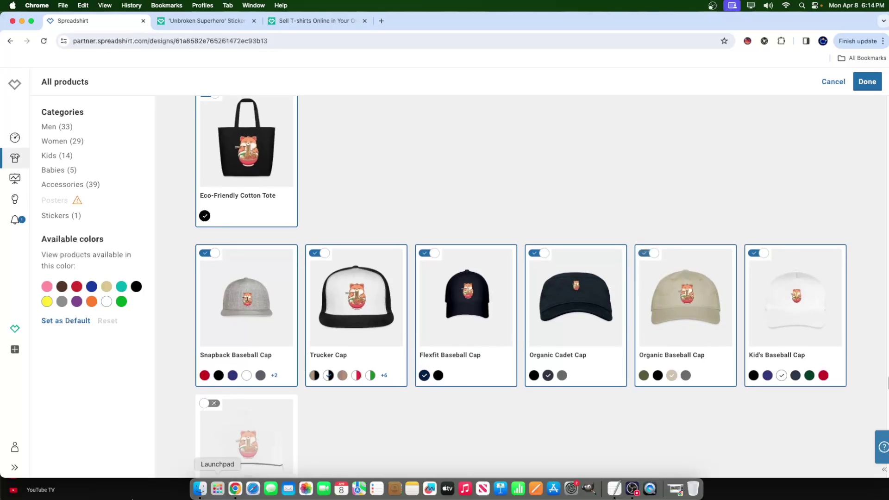
pyautogui.click(215, 404)
pyautogui.click(818, 298)
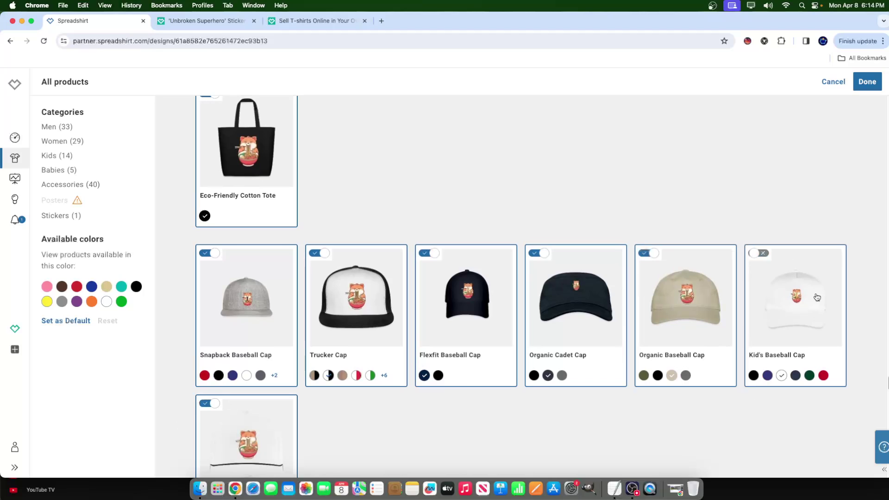
pyautogui.click(817, 298)
# Step: Select all available products for the design and check the enabled Men, Women and Kids items
pyautogui.scroll(20, 347, 418)
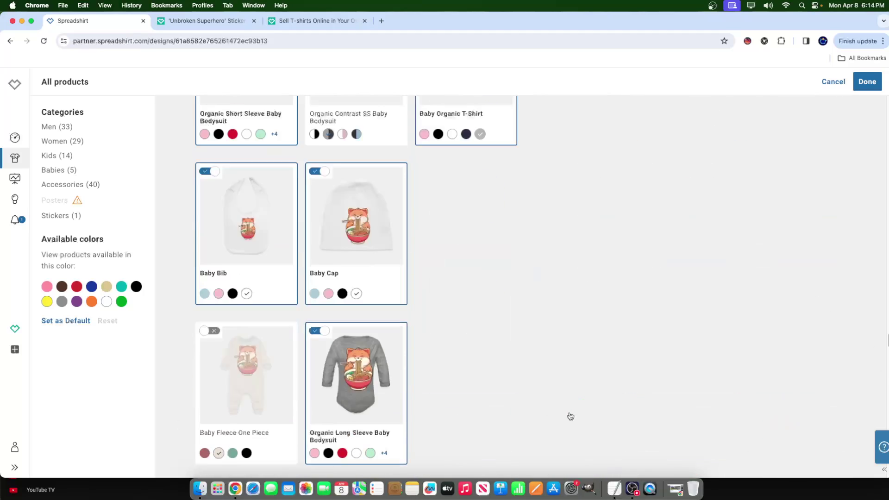
pyautogui.scroll(15, 519, 411)
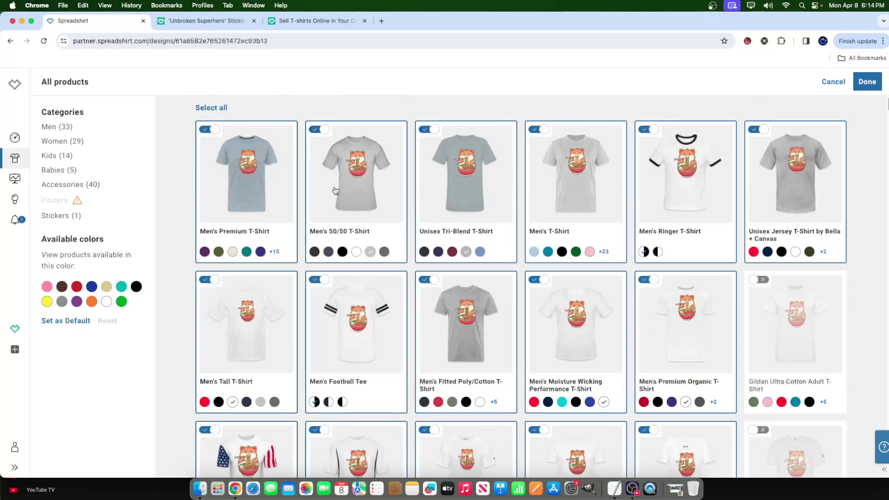
pyautogui.click(209, 109)
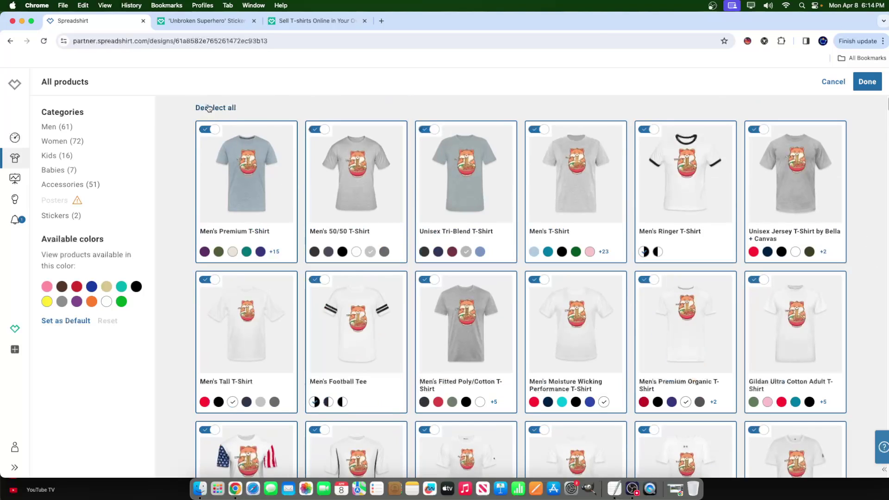
pyautogui.scroll(-15, 502, 328)
pyautogui.scroll(-20, 578, 327)
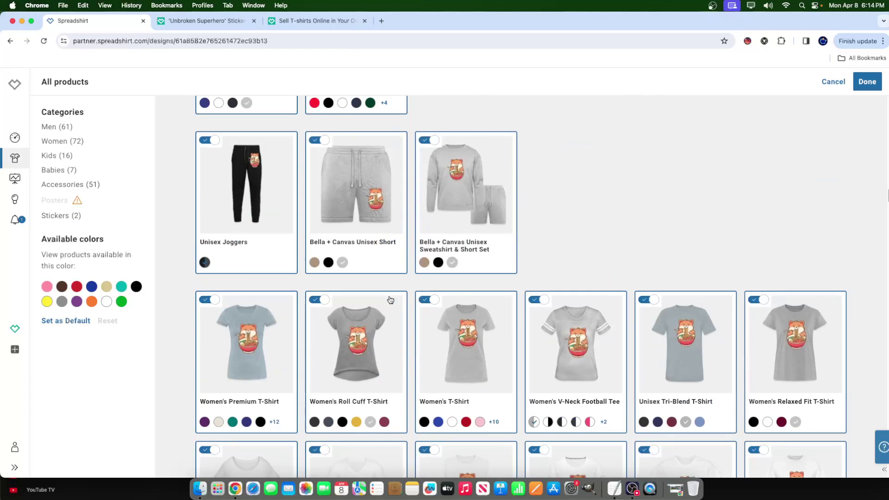
pyautogui.scroll(-15, 498, 278)
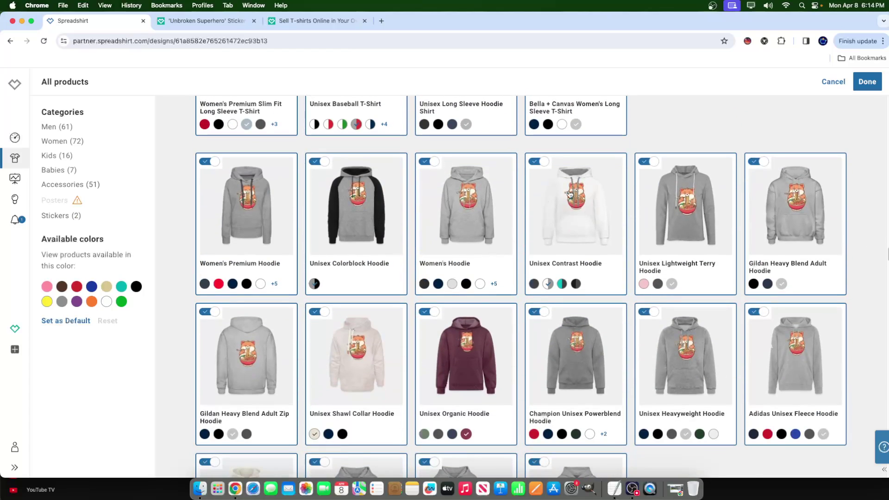
pyautogui.scroll(-15, 535, 273)
pyautogui.scroll(-15, 536, 274)
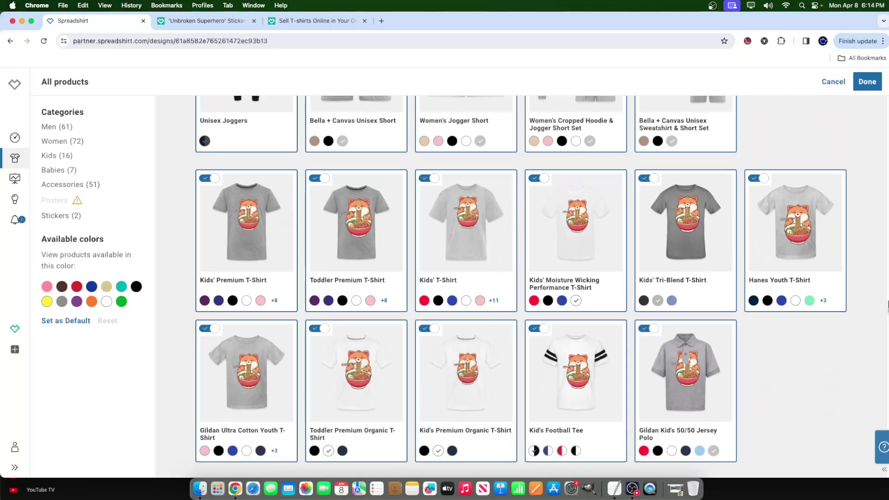
pyautogui.moveTo(888, 308); pyautogui.dragTo(881, 54)
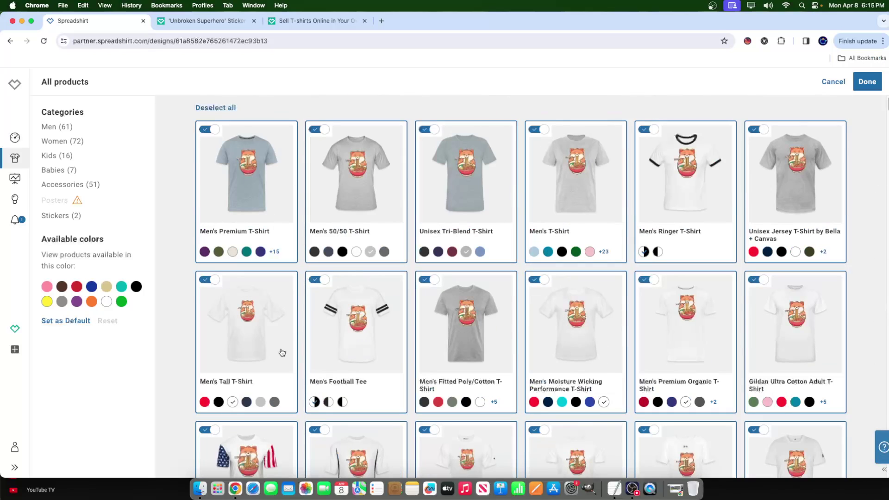
# Step: Deselect all products, select them all again, and apply the selection to the design
pyautogui.click(200, 108)
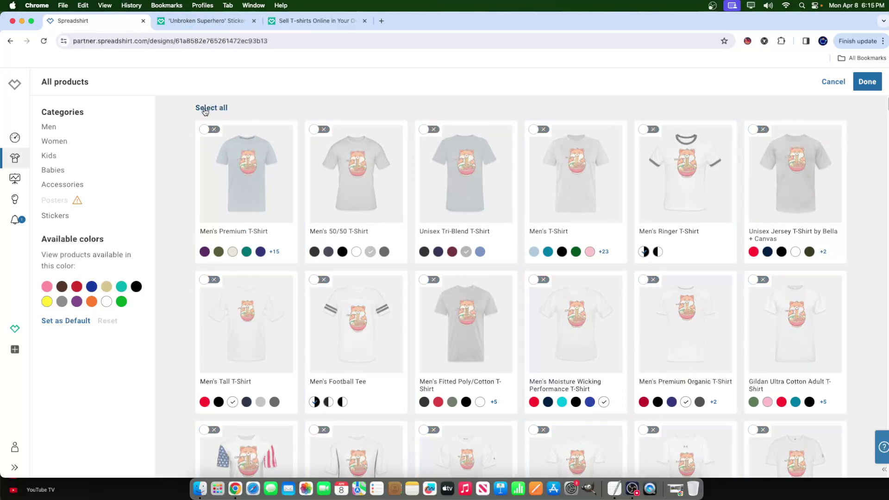
pyautogui.click(200, 108)
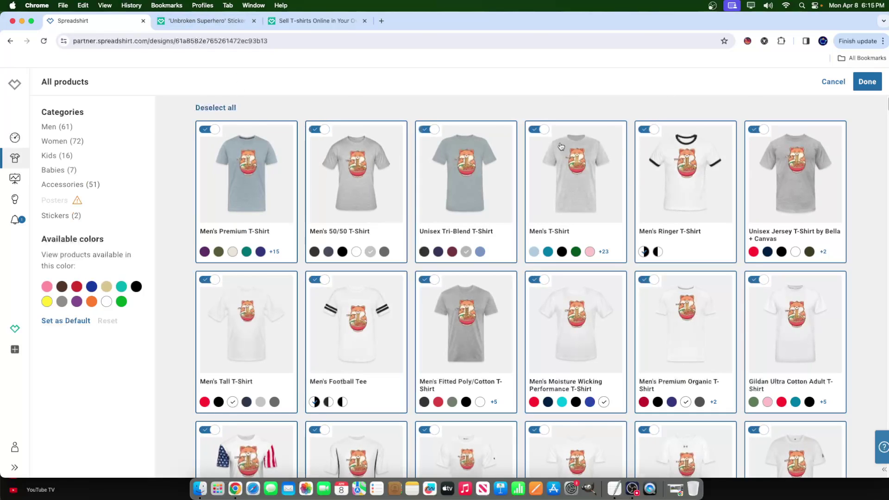
pyautogui.click(867, 84)
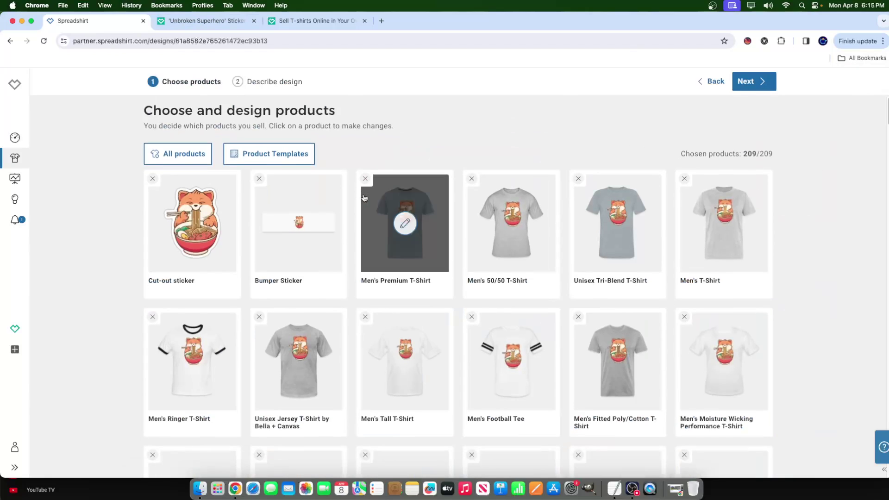
# Step: Examine how the design is placed on the chosen products, from stickers and men's shirts through hoodies to women's T-shirts
pyautogui.scroll(-5, 406, 222)
pyautogui.scroll(5, 275, 196)
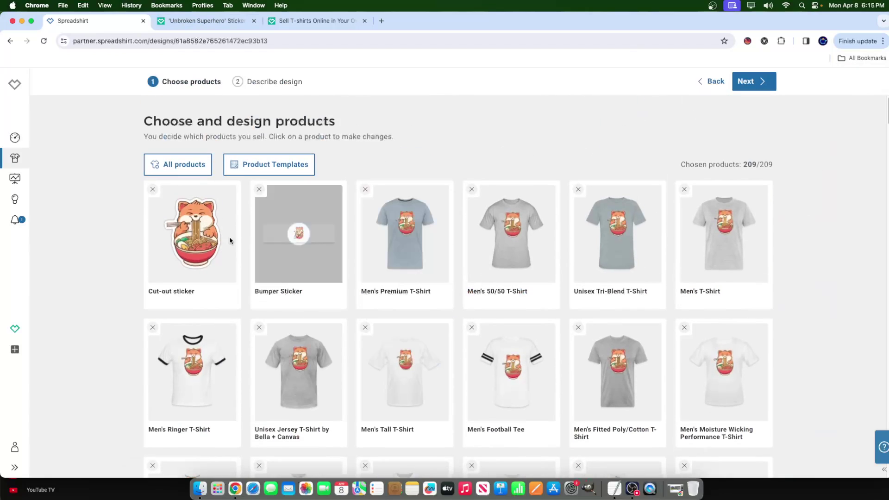
pyautogui.scroll(-6, 254, 254)
pyautogui.scroll(-5, 592, 302)
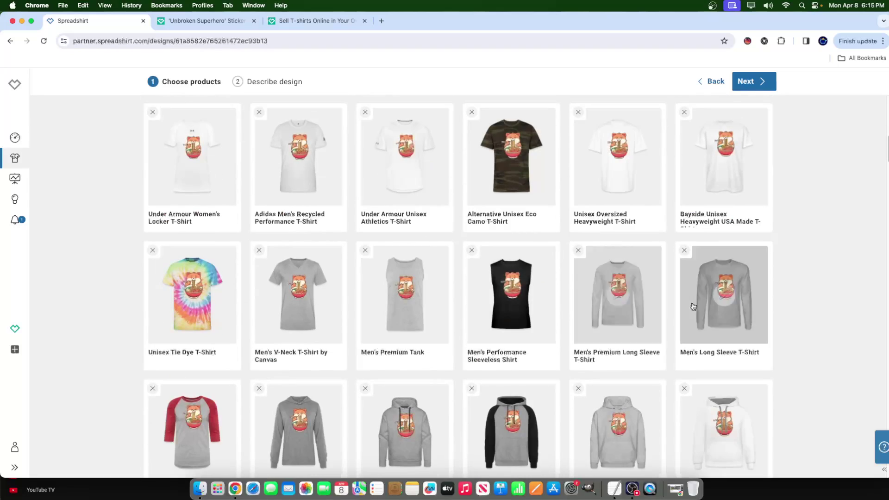
pyautogui.scroll(-5, 679, 341)
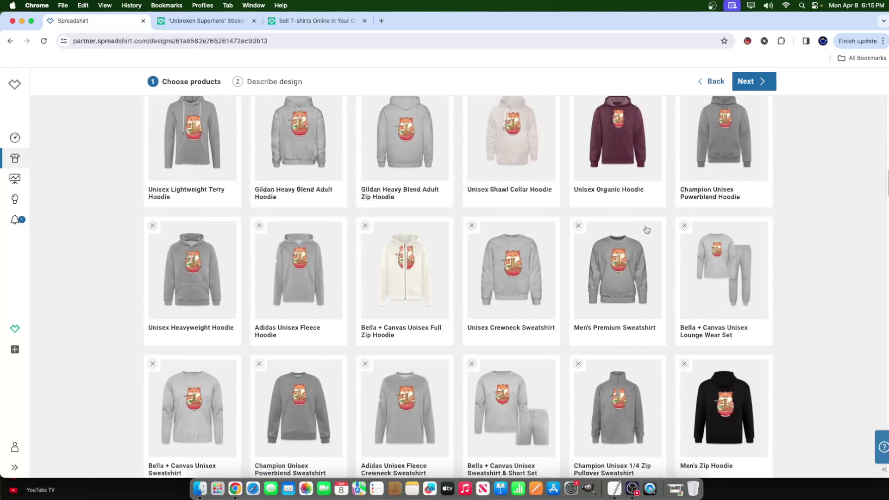
pyautogui.click(684, 227)
pyautogui.scroll(10, 631, 262)
pyautogui.scroll(-15, 666, 267)
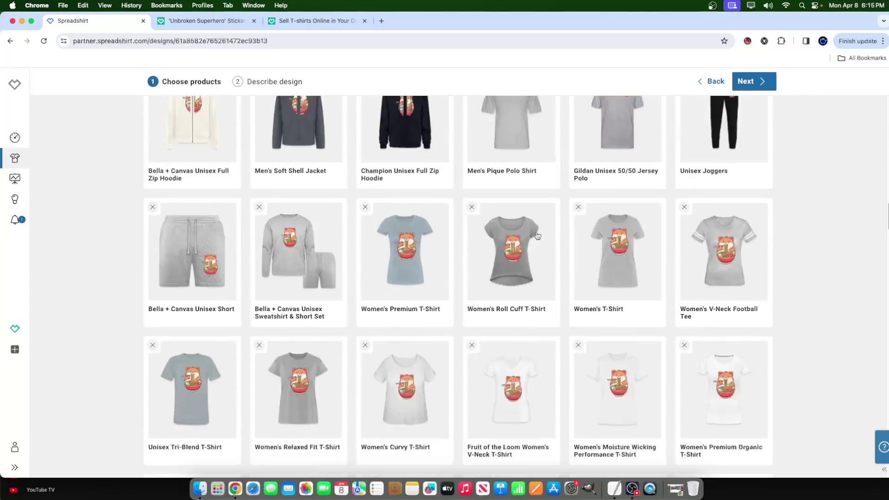
pyautogui.scroll(-10, 665, 267)
pyautogui.scroll(15, 639, 274)
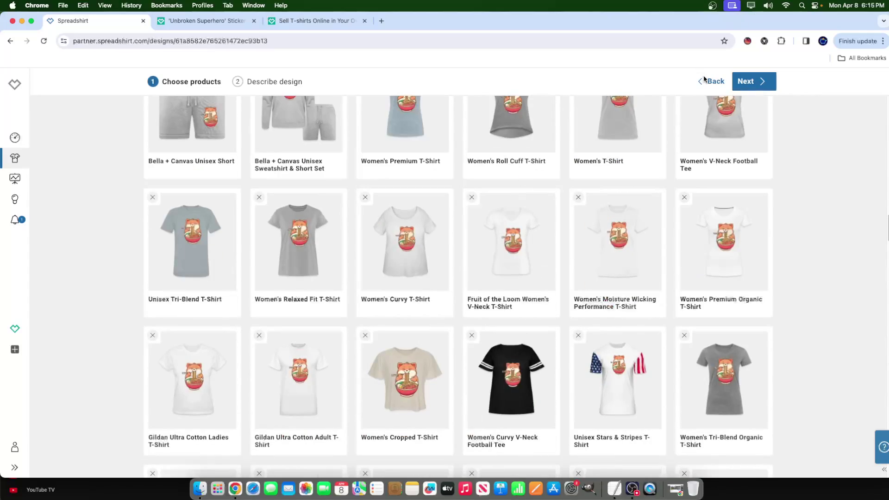
# Step: Go back, reopen the design's product selection, and view the Cut-out sticker's display and deactivation color options without saving
pyautogui.click(704, 79)
pyautogui.click(377, 212)
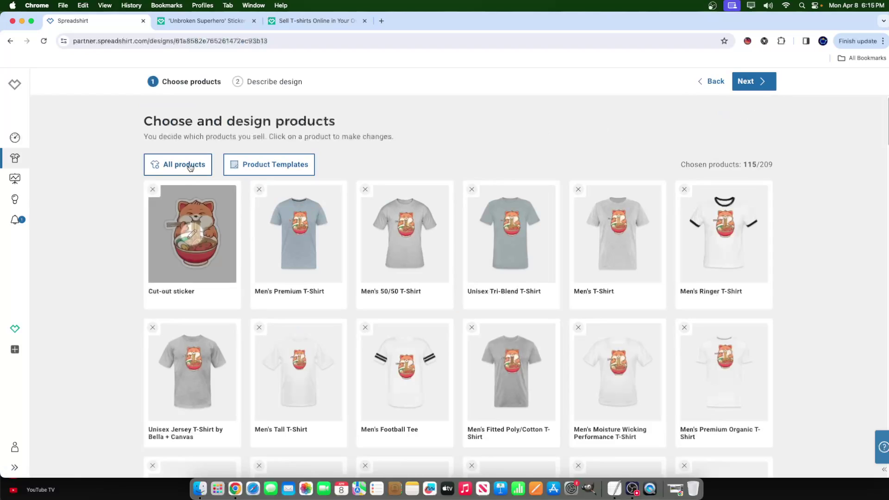
pyautogui.click(207, 250)
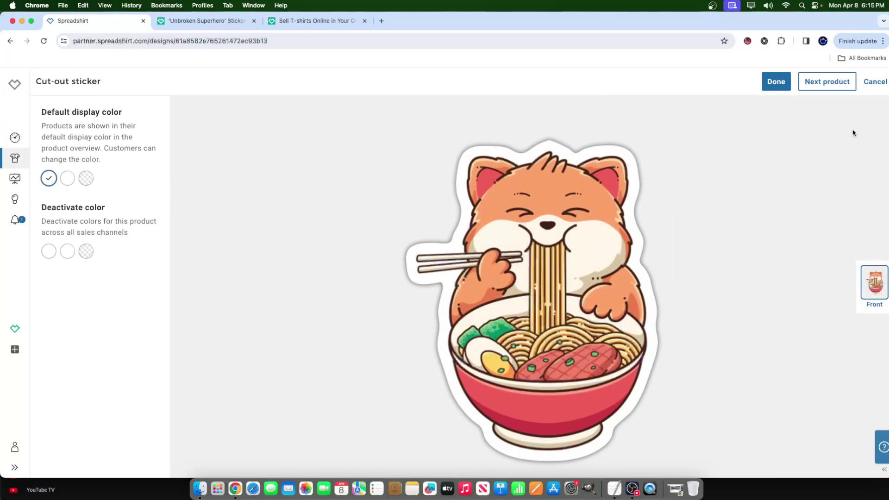
pyautogui.click(871, 79)
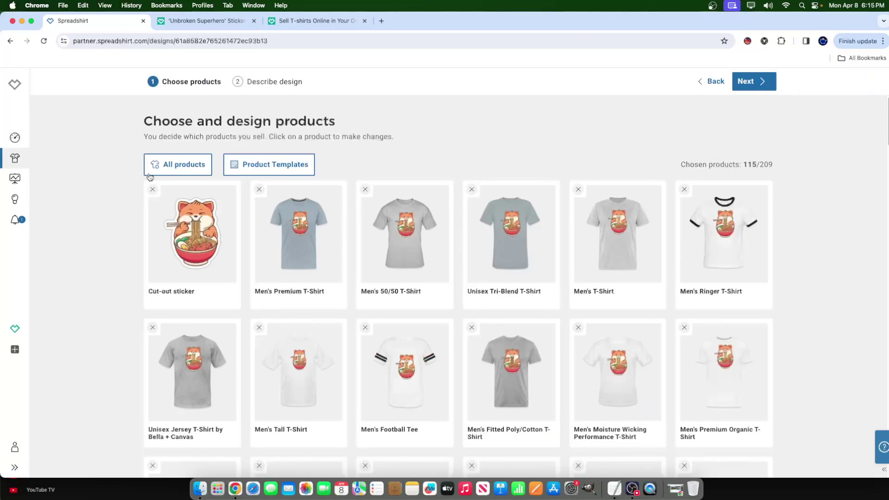
# Step: Select all available products for the design, apply the selection, and continue to describing the design
pyautogui.click(184, 163)
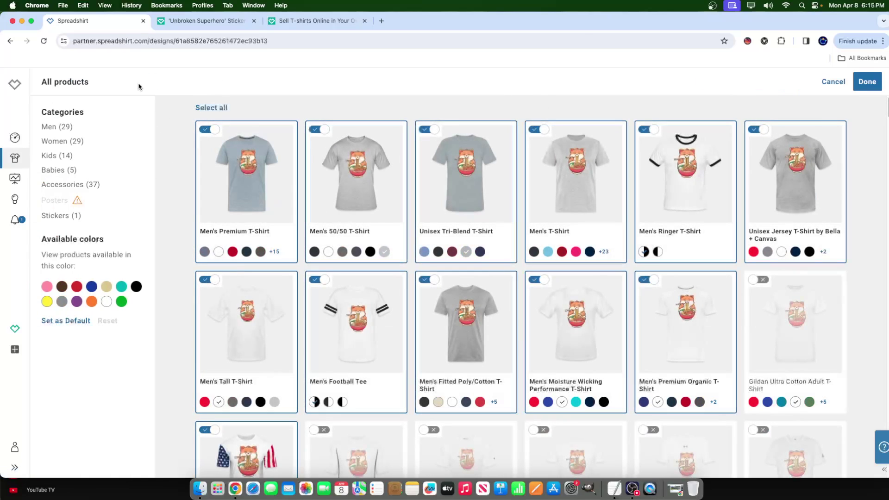
pyautogui.click(207, 108)
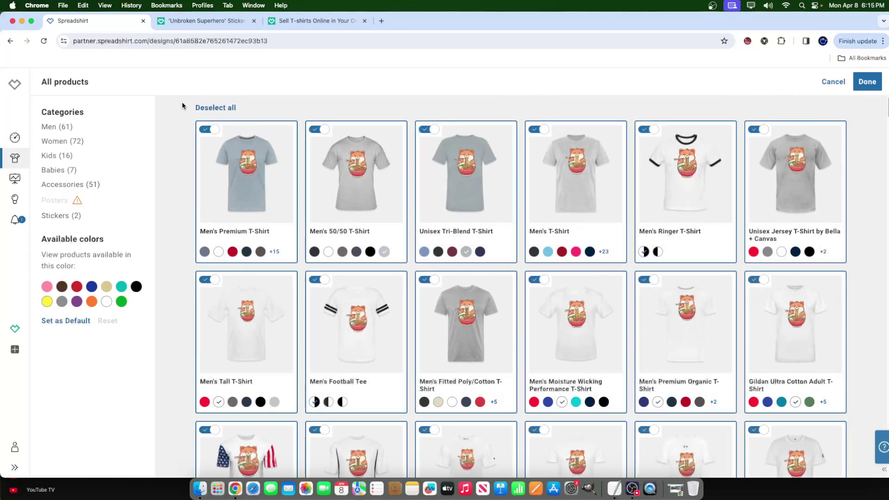
pyautogui.click(867, 82)
pyautogui.click(753, 81)
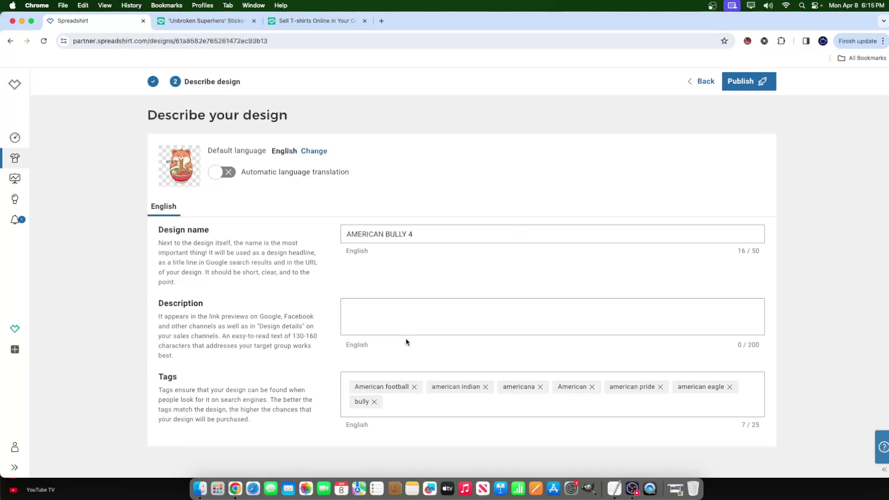
# Step: Remove all existing tags from the design, including bully, American football, americana and american eagle
pyautogui.click(377, 401)
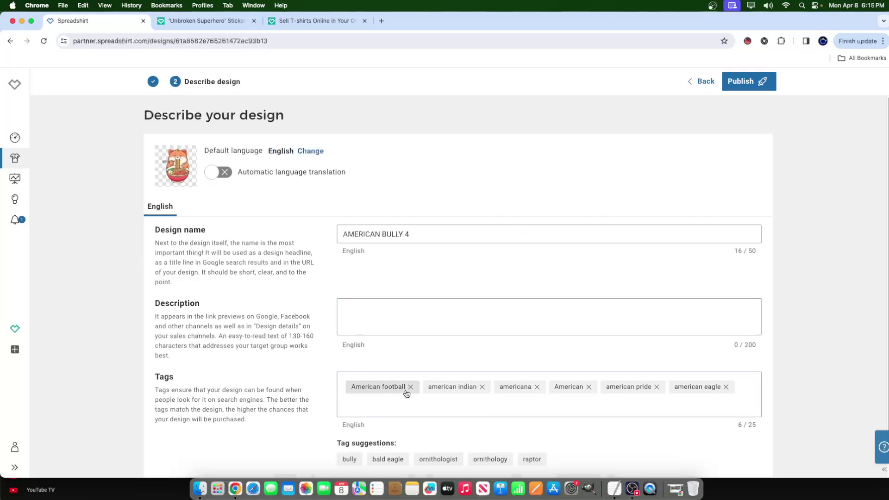
pyautogui.click(414, 387)
pyautogui.click(403, 387)
pyautogui.click(444, 387)
pyautogui.click(392, 387)
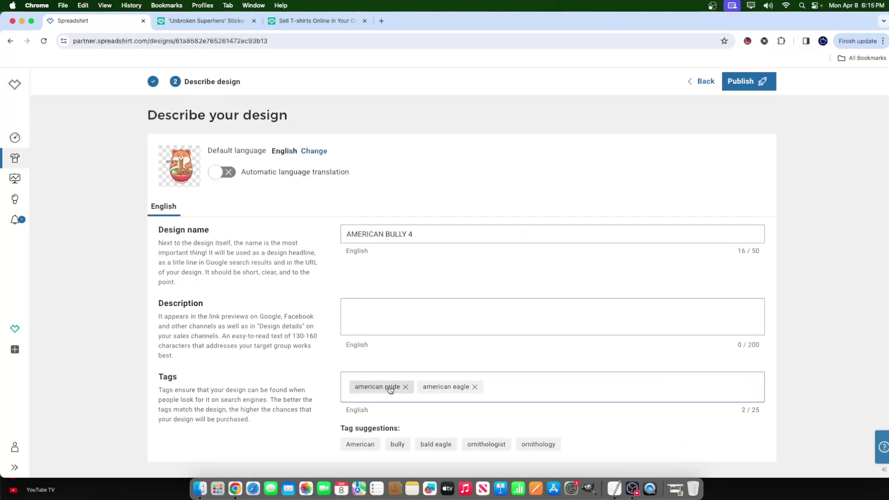
pyautogui.click(391, 387)
pyautogui.click(391, 387)
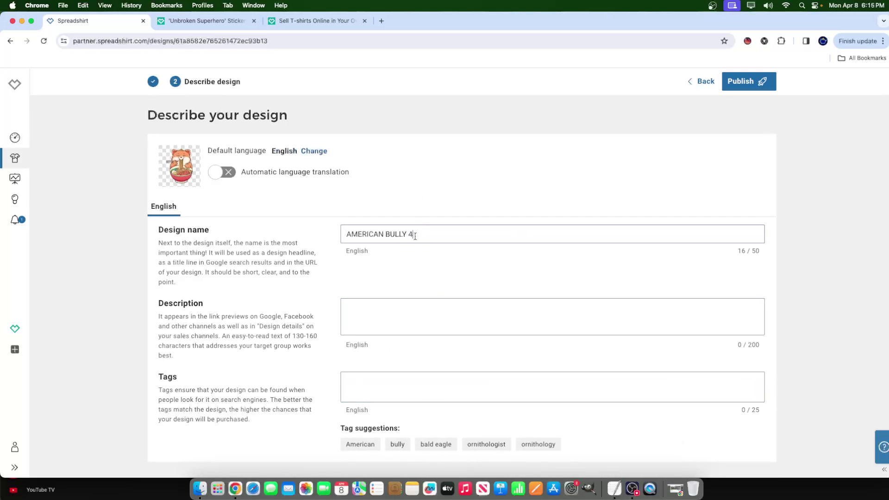
# Step: Clear the design name, view the design image enlarged, and enter "Cute Shiba Inu Eating Ramen Noodels" as the name
pyautogui.moveTo(416, 234); pyautogui.dragTo(314, 238)
pyautogui.press('BackSpace')
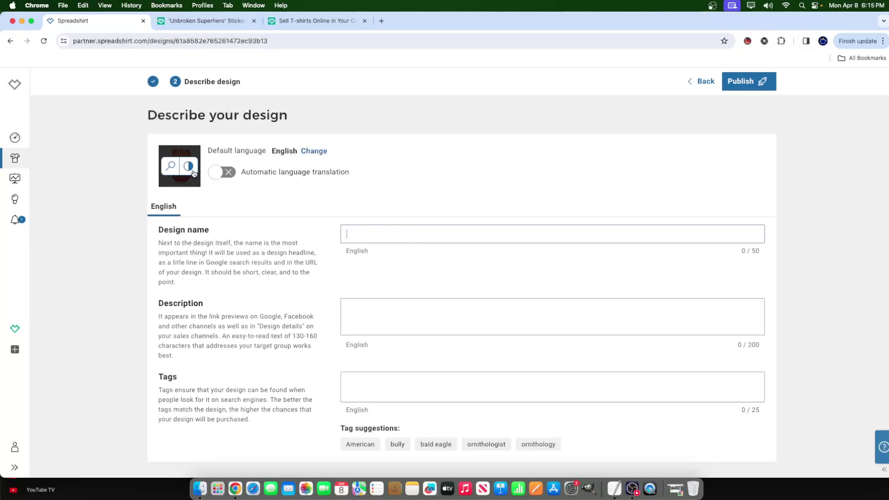
pyautogui.click(173, 169)
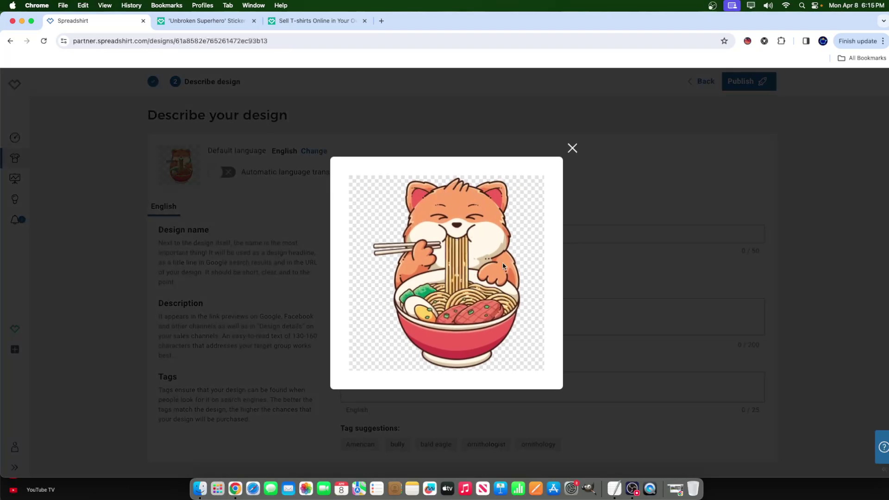
pyautogui.click(573, 148)
pyautogui.click(395, 232)
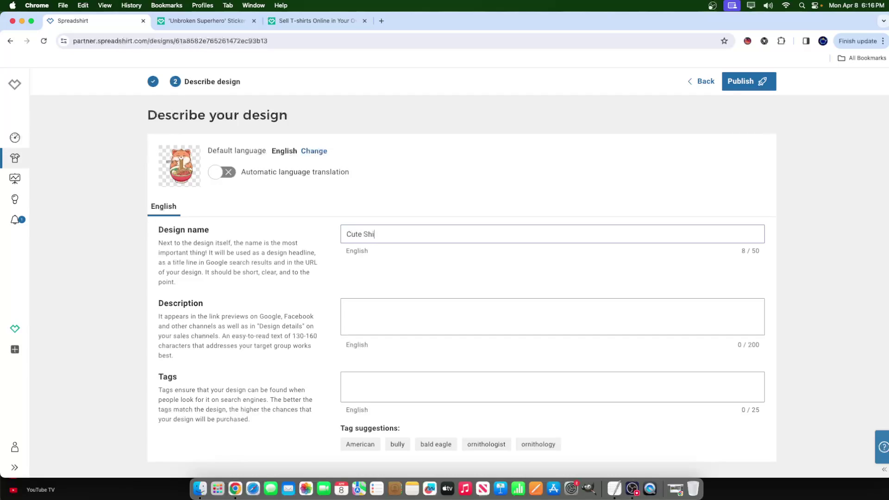
pyautogui.write('Cute Shiba Inu Eating  Ramen Noodels')
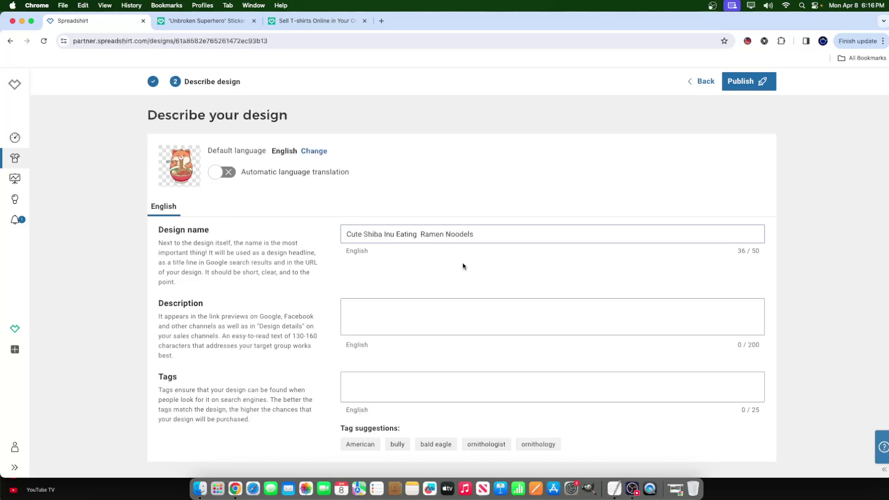
# Step: Correct the misspelled last word of the design name to "Noodles"
pyautogui.rightClick(459, 234)
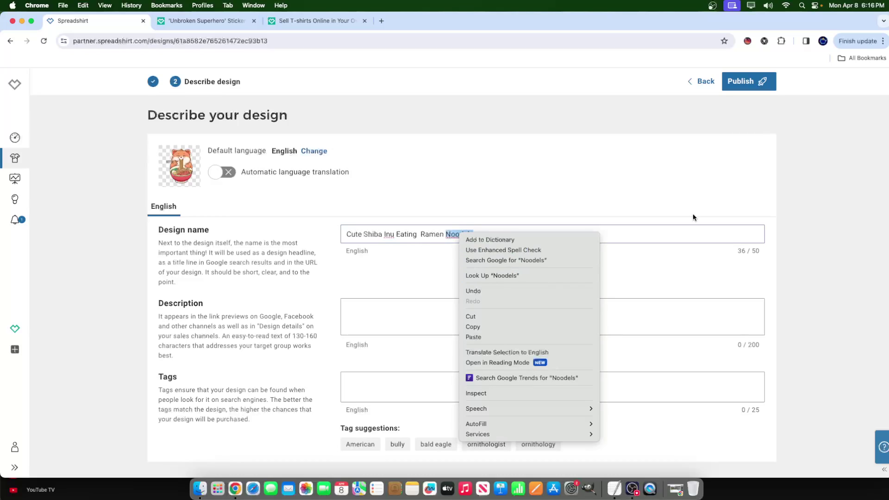
pyautogui.press('Escape')
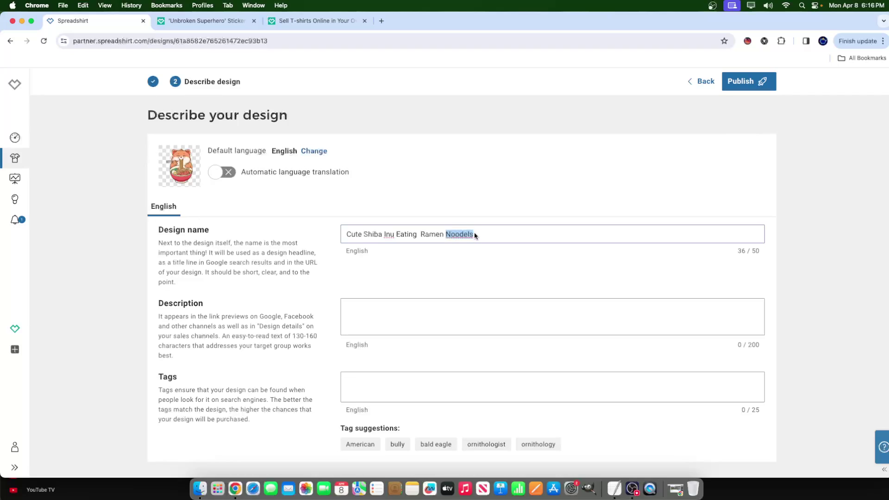
pyautogui.click(632, 489)
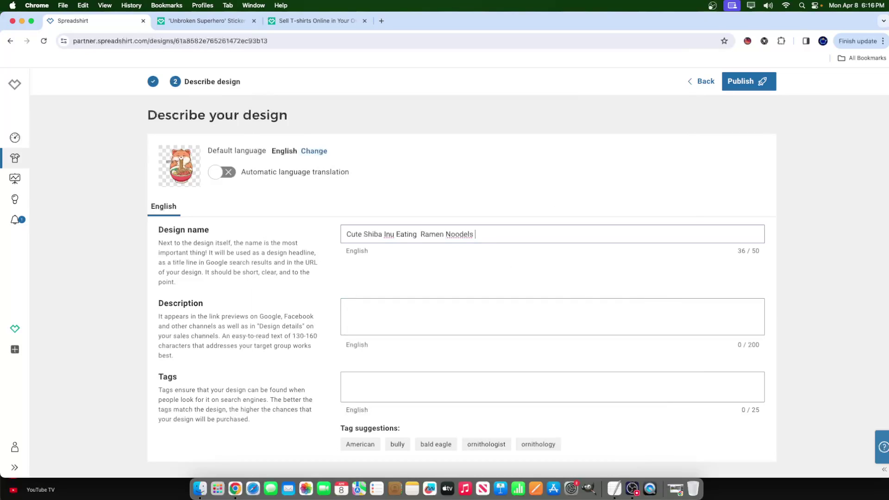
pyautogui.rightClick(467, 234)
pyautogui.press('Escape')
pyautogui.click(482, 233)
pyautogui.rightClick(450, 235)
pyautogui.click(465, 206)
pyautogui.click(478, 233)
pyautogui.press('BackSpace')
pyautogui.press('BackSpace')
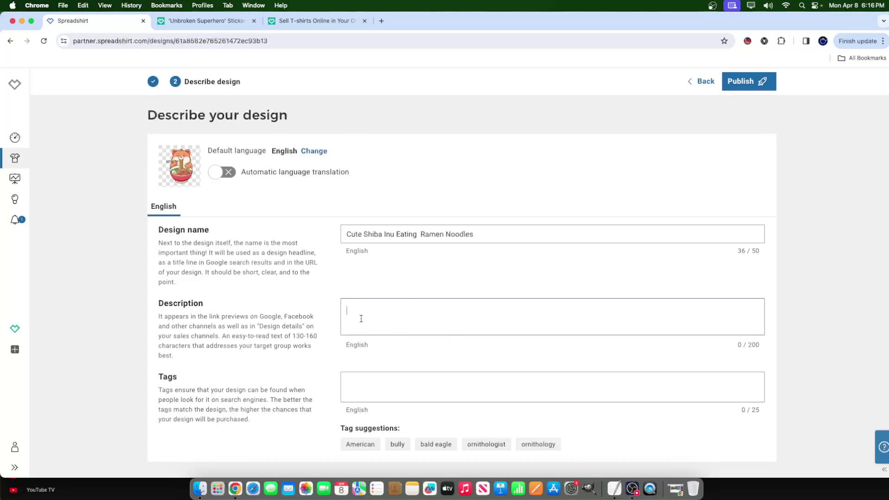
# Step: Examine the description guidance on where the text appears and its recommended length and target group
pyautogui.moveTo(164, 315); pyautogui.dragTo(284, 318)
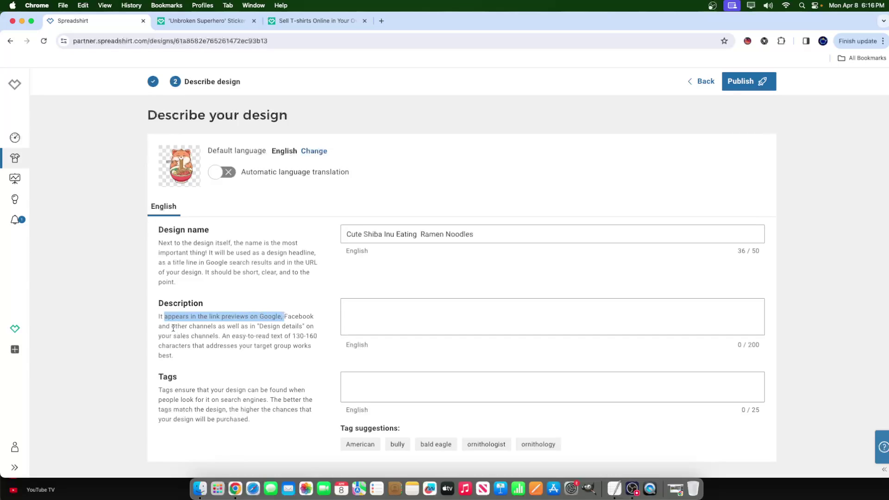
pyautogui.moveTo(178, 327); pyautogui.dragTo(269, 343)
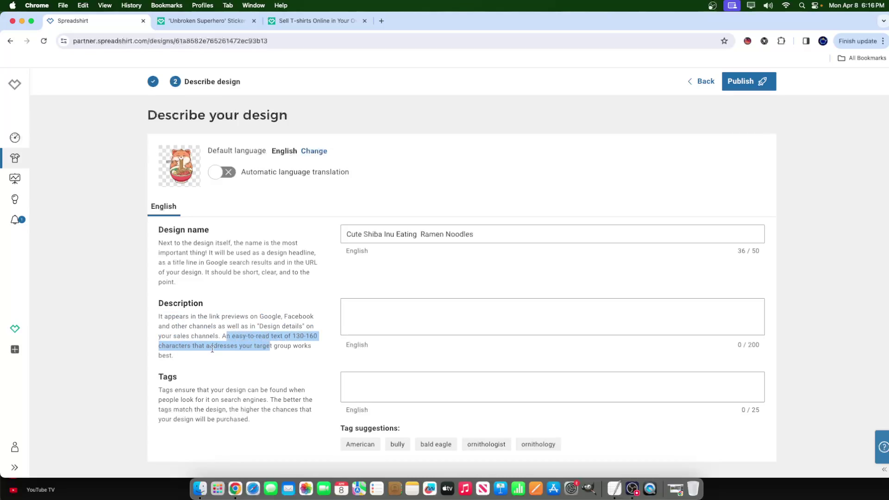
pyautogui.moveTo(210, 346); pyautogui.dragTo(282, 355)
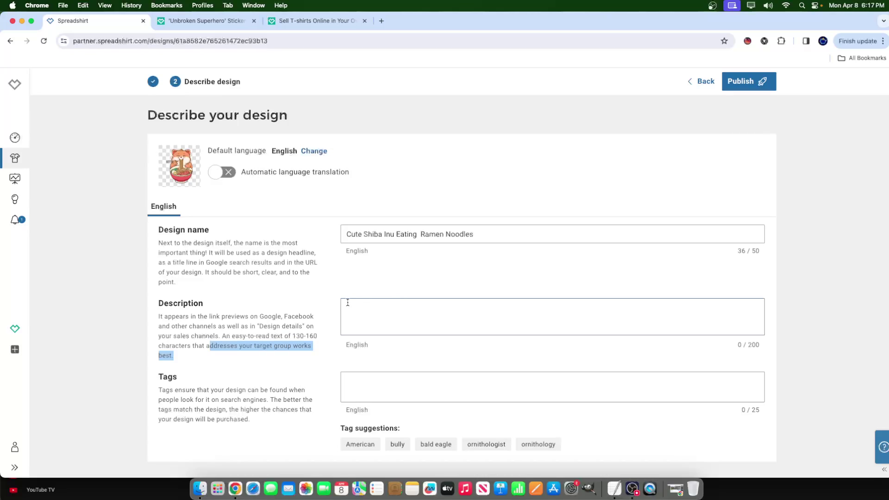
pyautogui.click(412, 311)
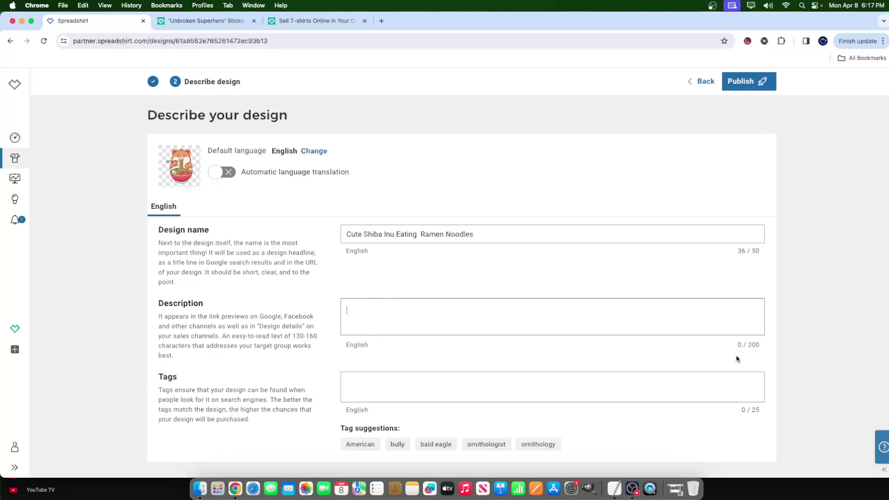
pyautogui.write('s asdadeded')
pyautogui.moveTo(395, 321); pyautogui.dragTo(347, 309)
pyautogui.press('BackSpace')
# Step: Read the tags guidance and add the tags ramen, noodles, cute, shiba and inu to the design
pyautogui.moveTo(187, 379); pyautogui.dragTo(431, 385)
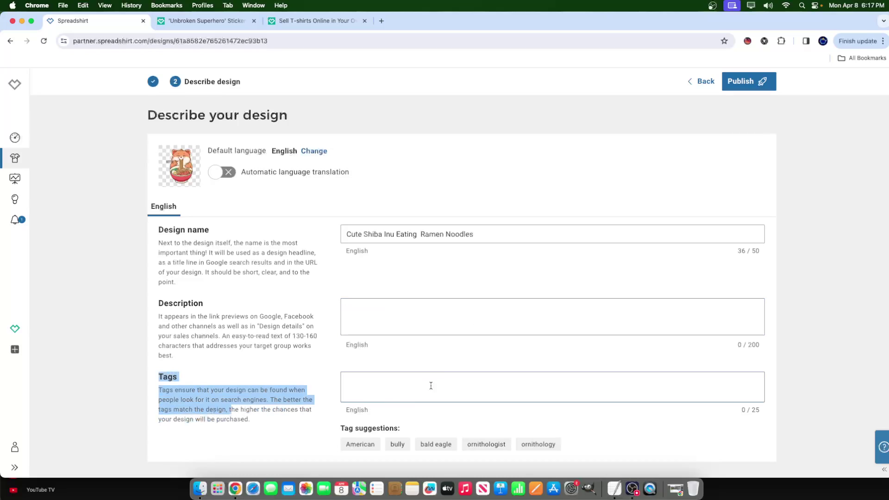
pyautogui.click(461, 383)
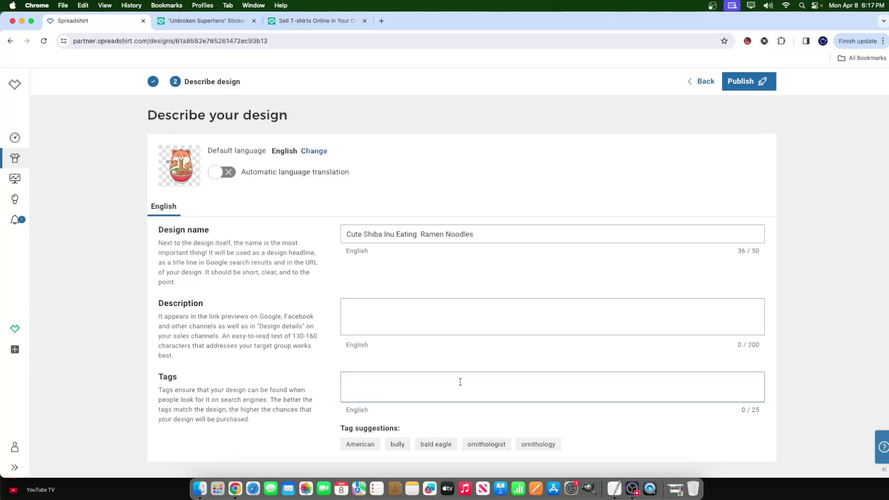
pyautogui.write('ramen')
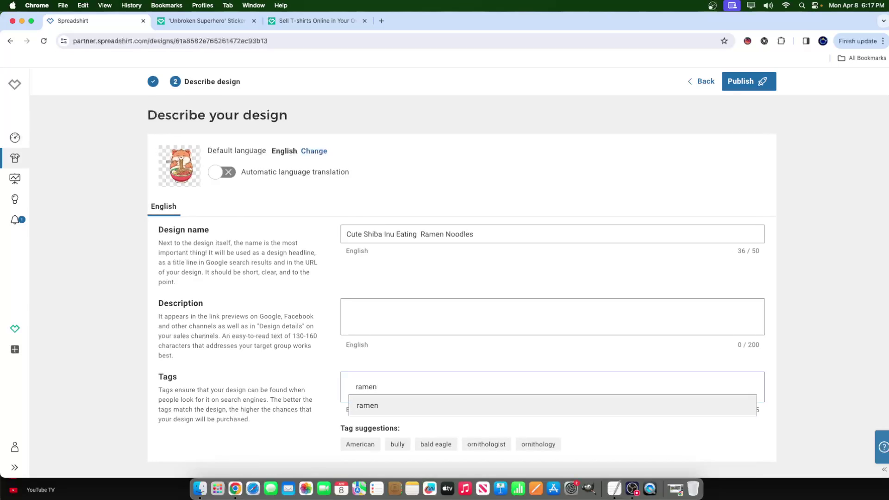
pyautogui.click(363, 402)
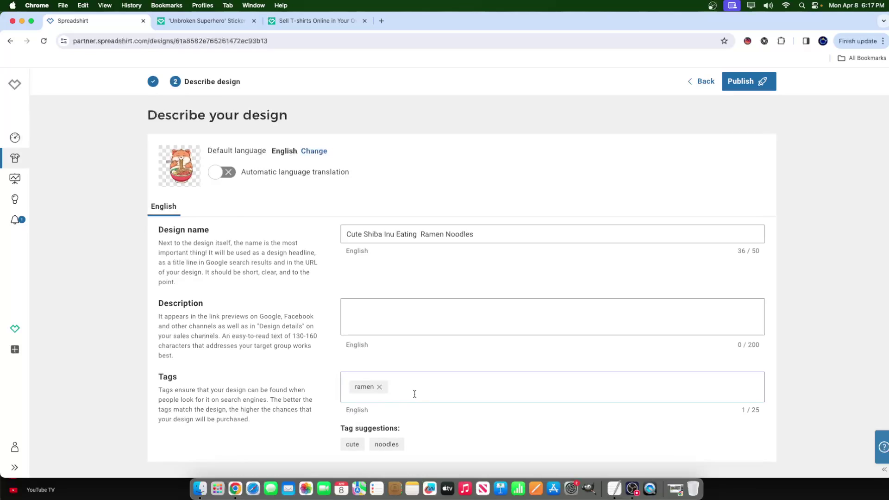
pyautogui.click(389, 445)
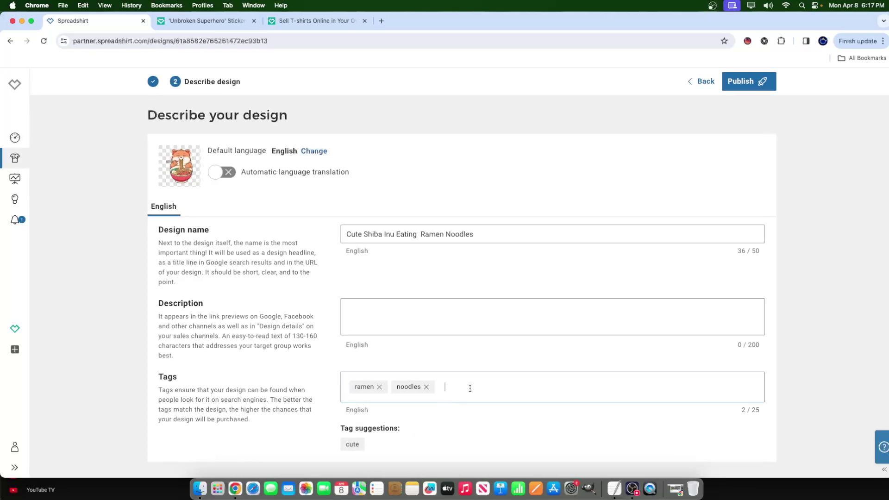
pyautogui.write('cute')
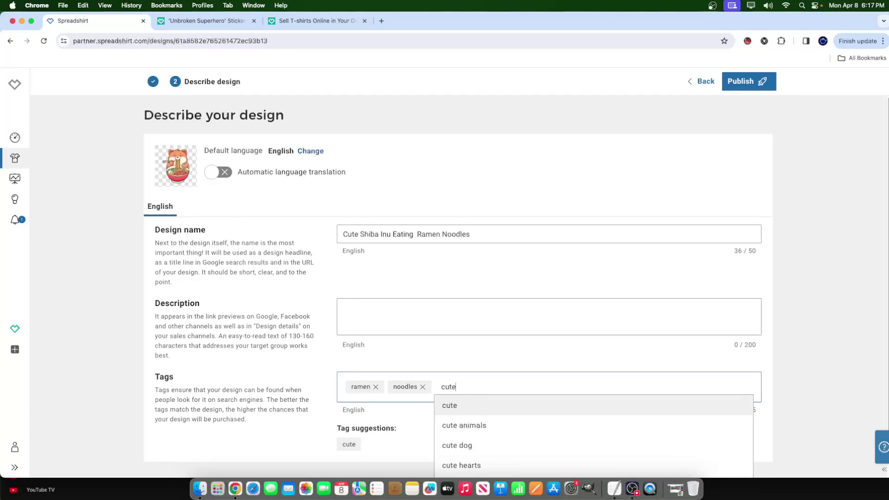
pyautogui.press('Return')
pyautogui.write('shiba')
pyautogui.press('Return')
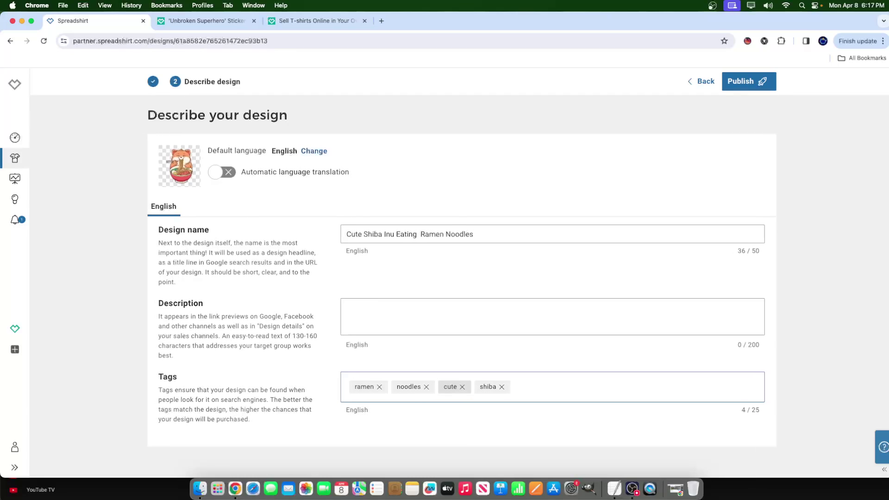
pyautogui.write('inu')
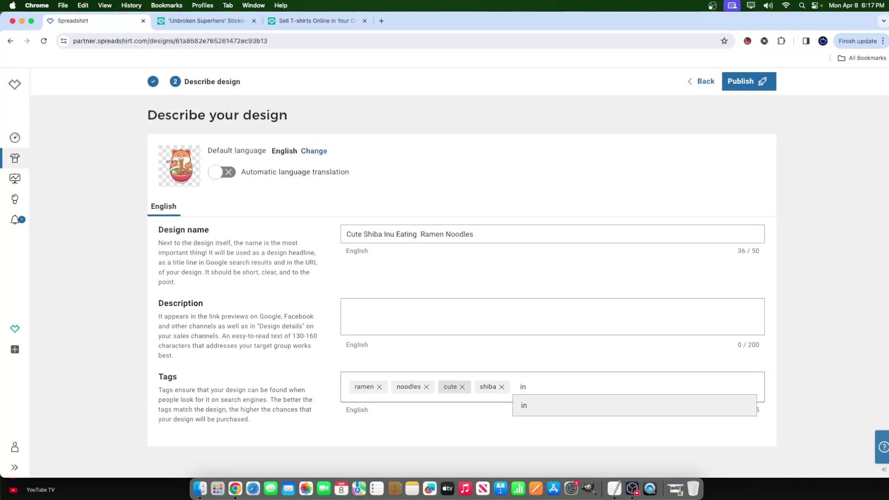
pyautogui.press('Return')
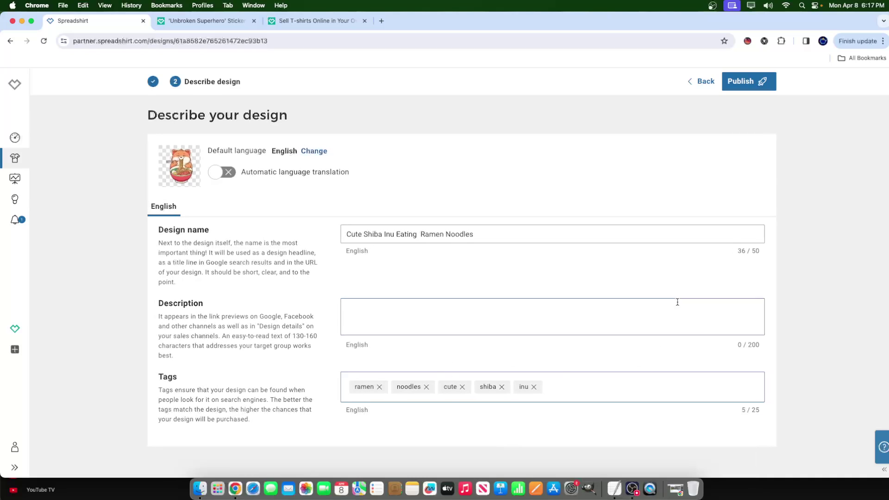
# Step: Publish the shiba ramen design and review its marketplace status and selected product categories
pyautogui.click(755, 81)
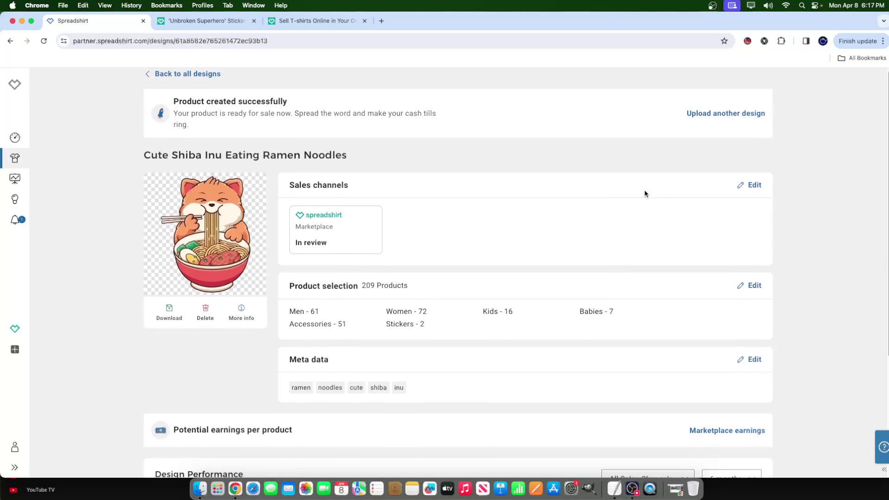
pyautogui.scroll(-4, 437, 141)
pyautogui.scroll(5, 658, 254)
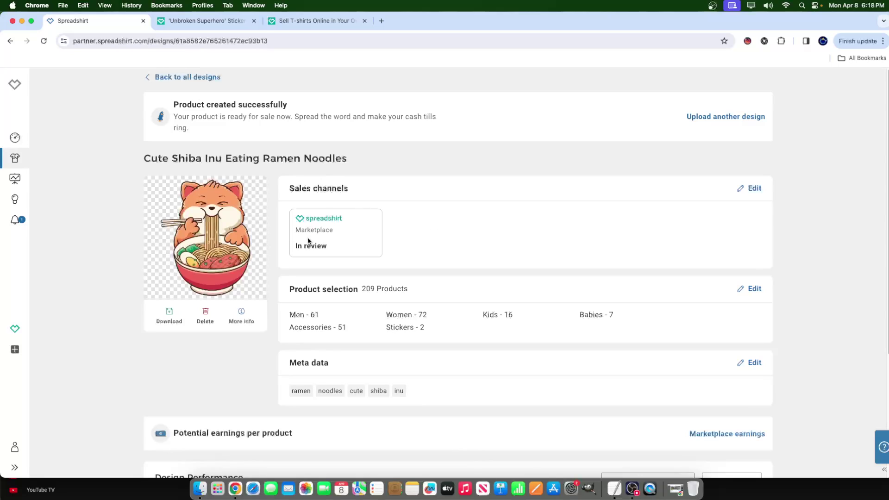
pyautogui.moveTo(294, 246); pyautogui.dragTo(324, 247)
pyautogui.moveTo(295, 286); pyautogui.dragTo(556, 330)
pyautogui.click(594, 335)
# Step: Add the design description "Cute Shiba Inu Eating ramen noodles illustration. If you love shiba inu's then you will love this!" and apply it
pyautogui.click(755, 363)
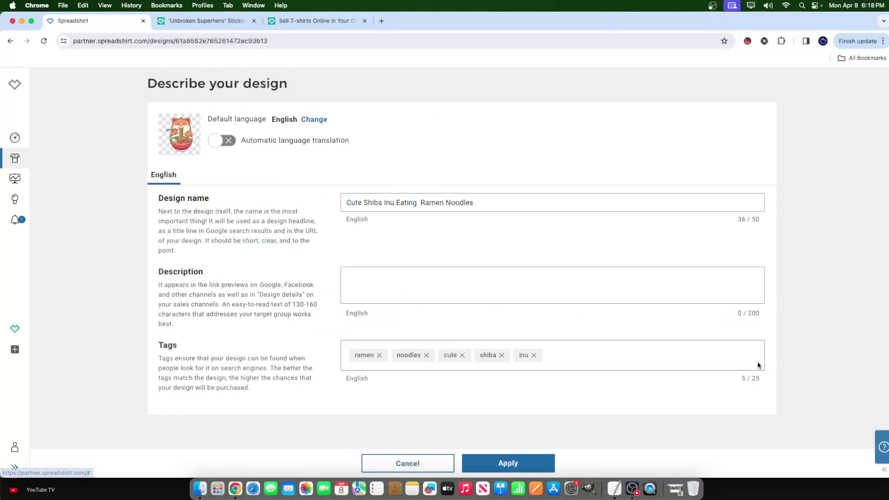
pyautogui.click(394, 270)
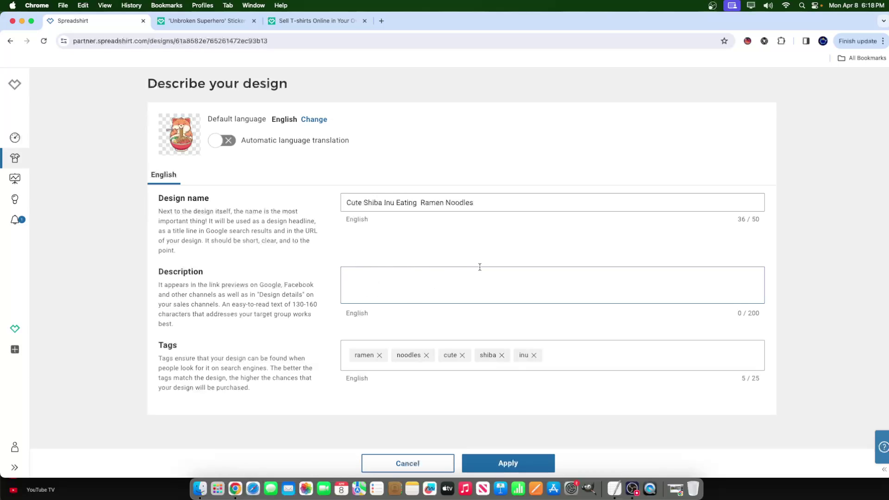
pyautogui.write('Cute Shiba Inu Eating ramen ')
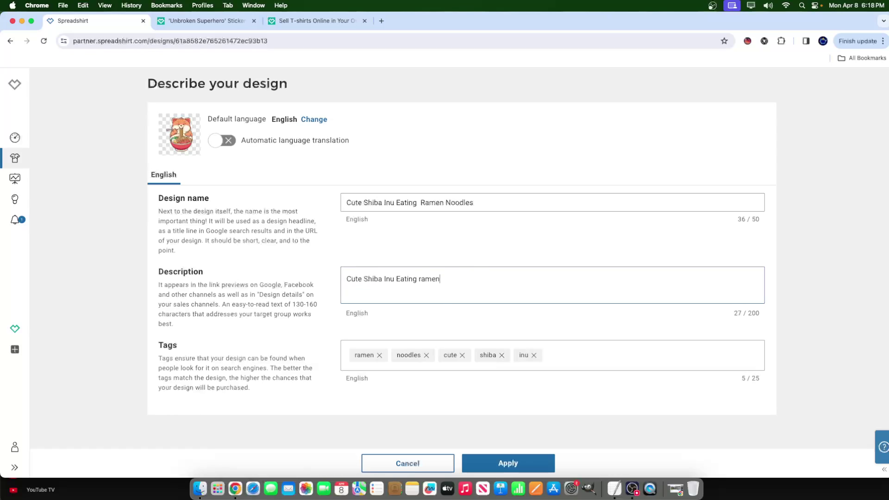
pyautogui.write('n')
pyautogui.press('BackSpace')
pyautogui.write('noodles illustration. If you love ')
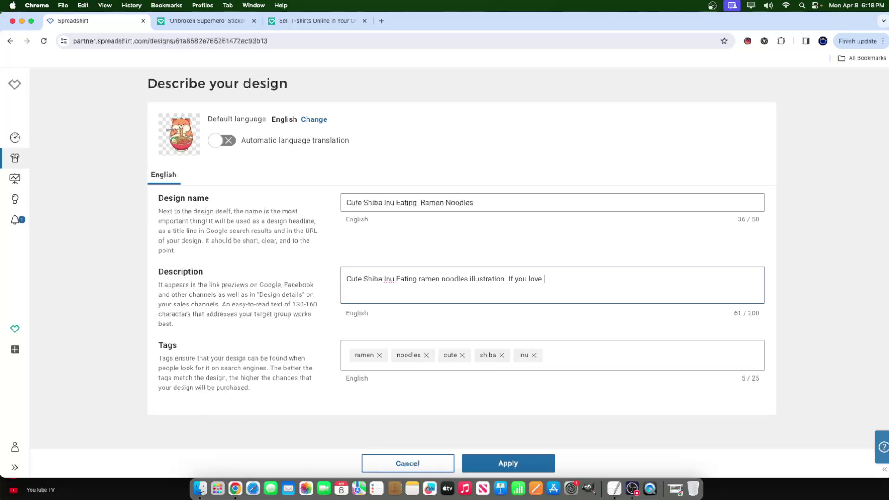
pyautogui.write("shiba inu's then you will love thisQ!")
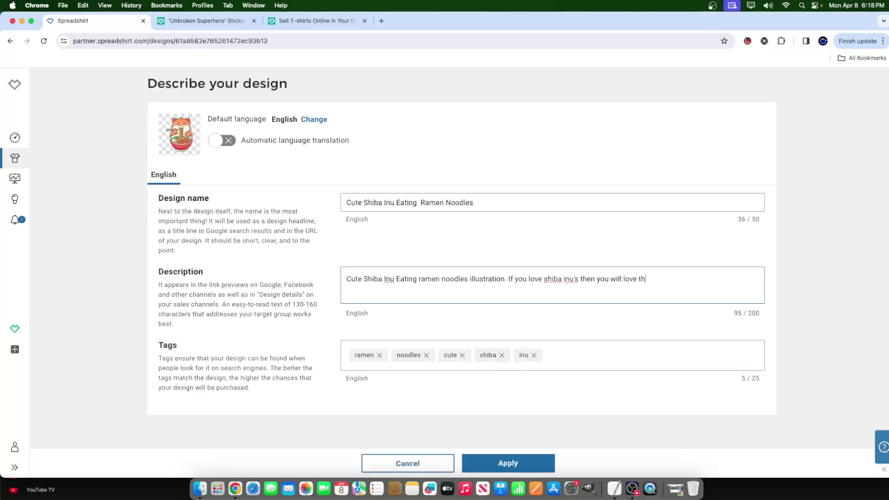
pyautogui.rightClick(554, 277)
pyautogui.click(513, 282)
pyautogui.click(517, 460)
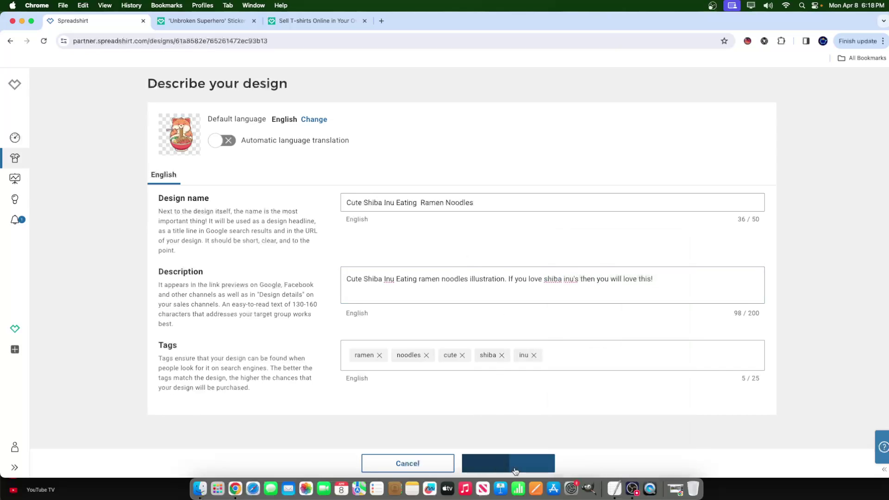
# Step: Review the design's meta data and performance sections, and open the marketplace earnings information for its products
pyautogui.scroll(-4, 476, 280)
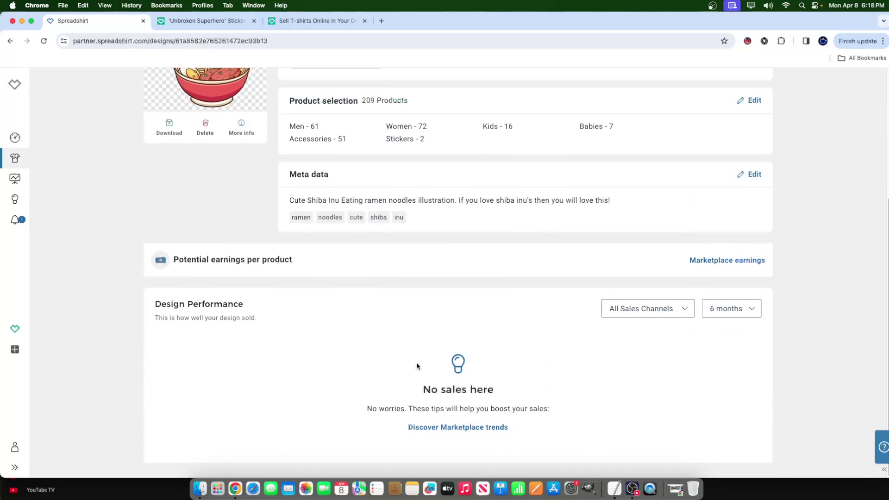
pyautogui.scroll(2, 412, 235)
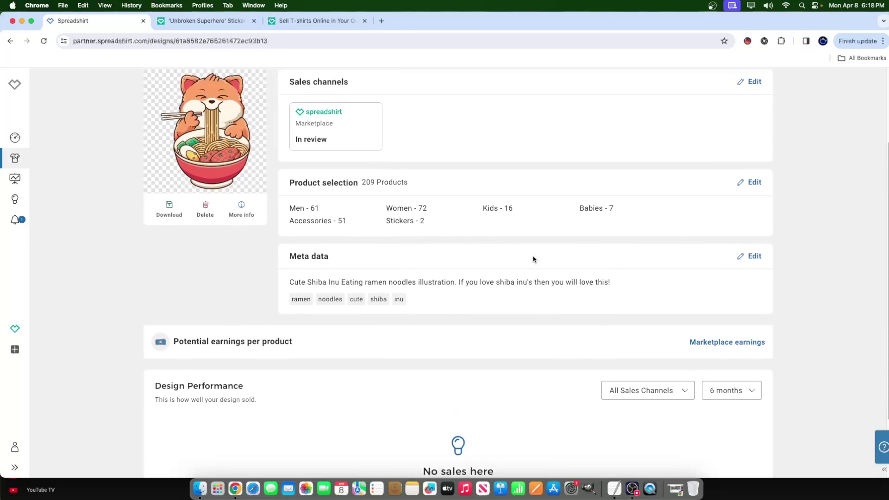
pyautogui.moveTo(180, 344); pyautogui.dragTo(275, 342)
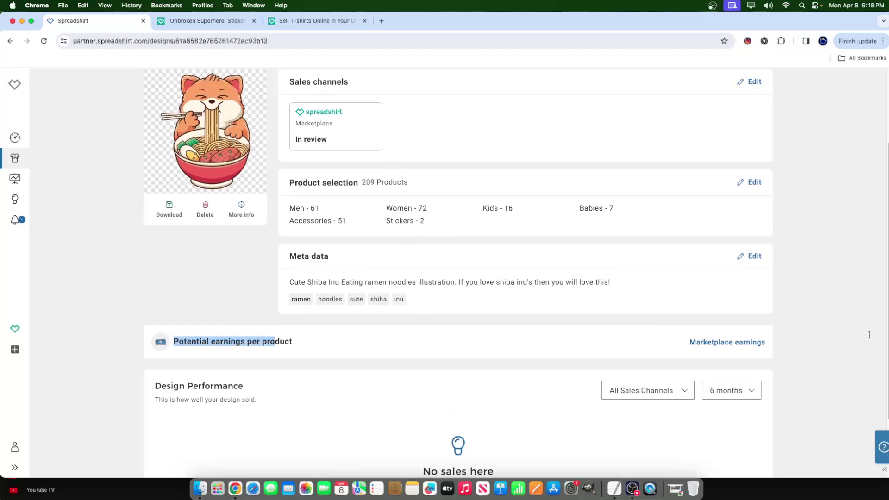
pyautogui.click(741, 343)
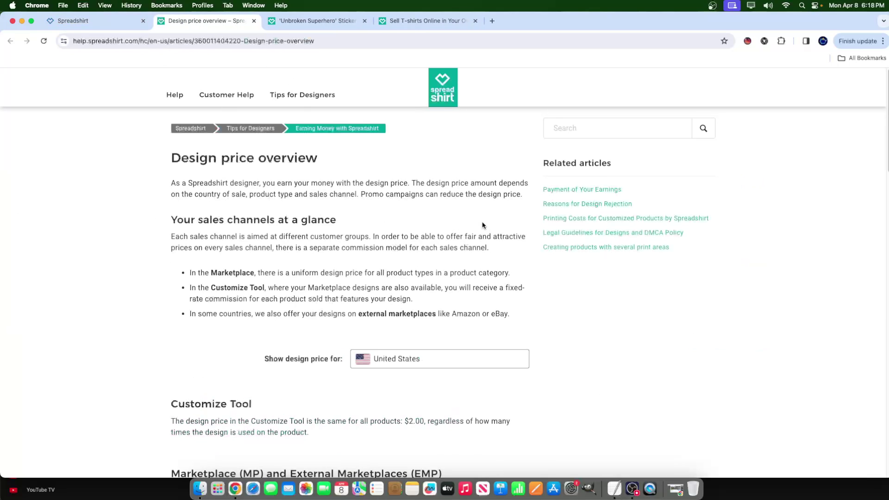
# Step: Examine the design price overview, comparing the Marketplace and External Marketplaces earnings across the product categories
pyautogui.scroll(-7, 292, 208)
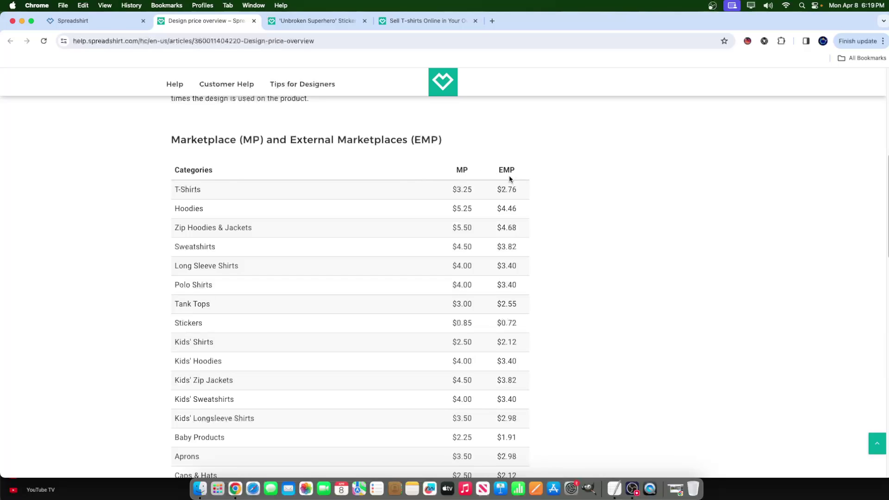
pyautogui.moveTo(510, 175); pyautogui.dragTo(461, 168)
pyautogui.click(454, 183)
pyautogui.scroll(-7, 408, 268)
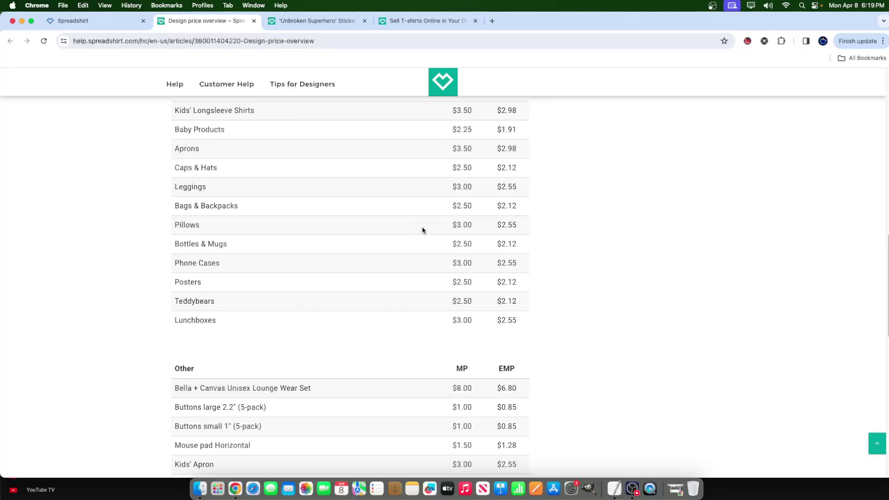
pyautogui.scroll(4, 451, 199)
pyautogui.scroll(-7, 496, 266)
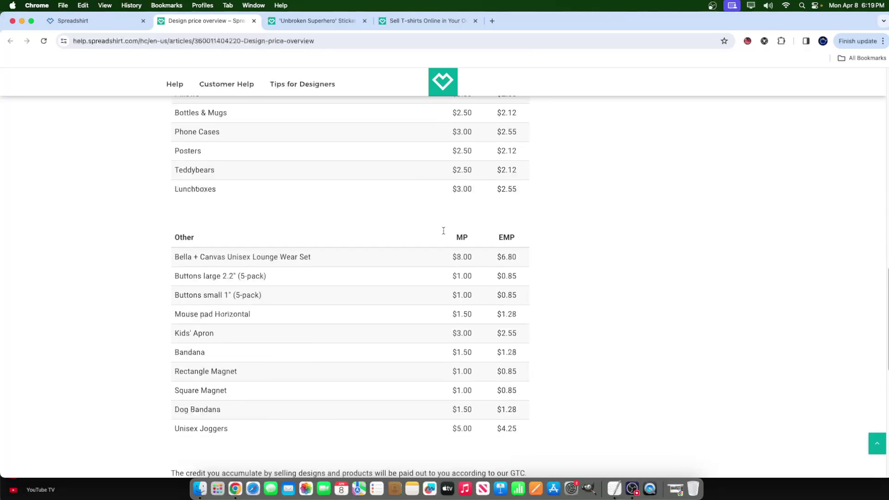
pyautogui.scroll(-2, 443, 231)
pyautogui.scroll(12, 463, 246)
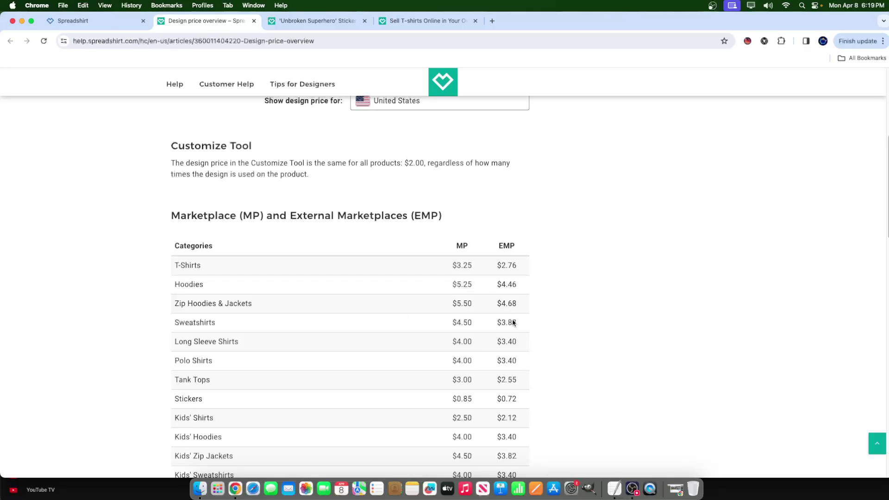
pyautogui.scroll(6, 431, 264)
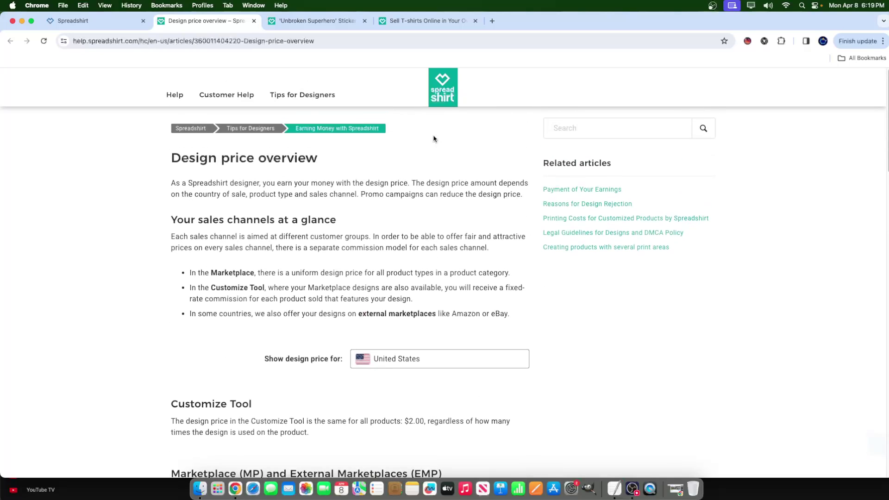
# Step: Return to the published design's page, look over its details, and go to the designs overview for uploading another design
pyautogui.click(113, 24)
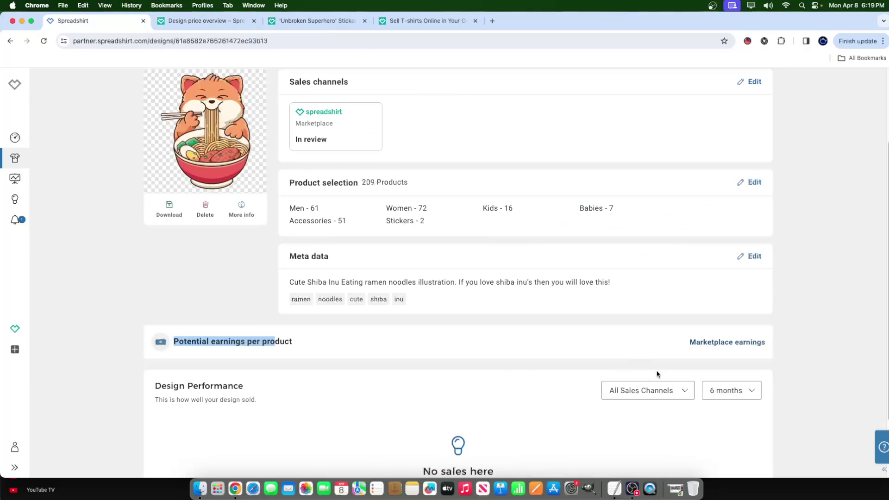
pyautogui.scroll(-2, 739, 306)
pyautogui.scroll(5, 513, 261)
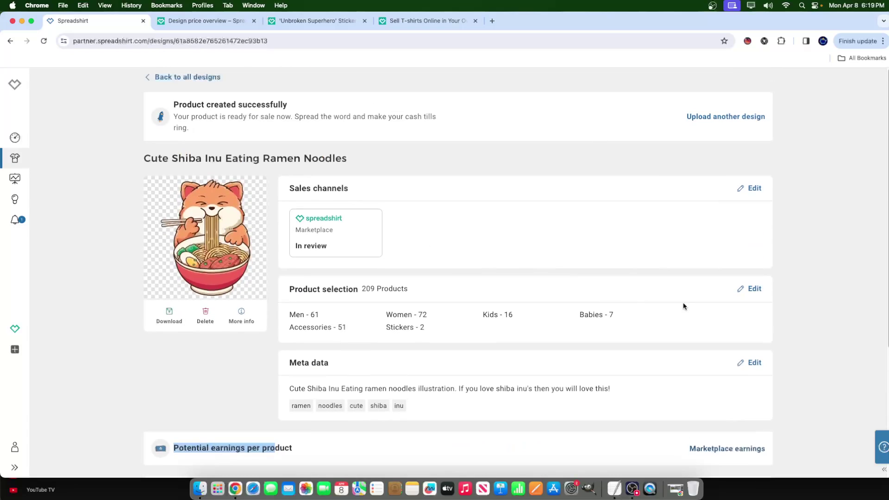
pyautogui.scroll(-4, 683, 305)
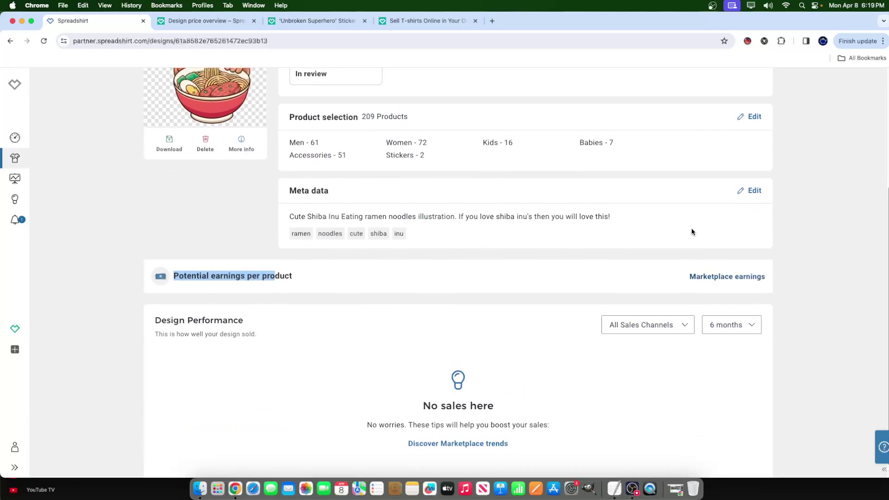
pyautogui.scroll(4, 688, 226)
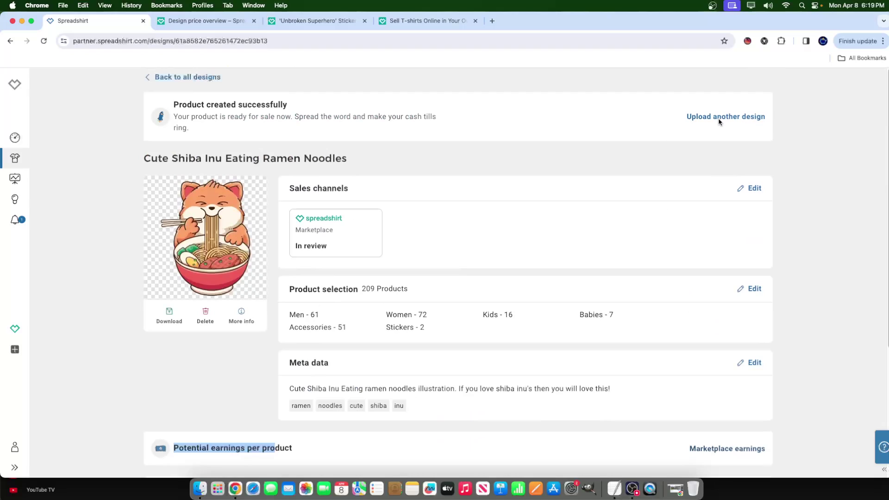
pyautogui.click(719, 118)
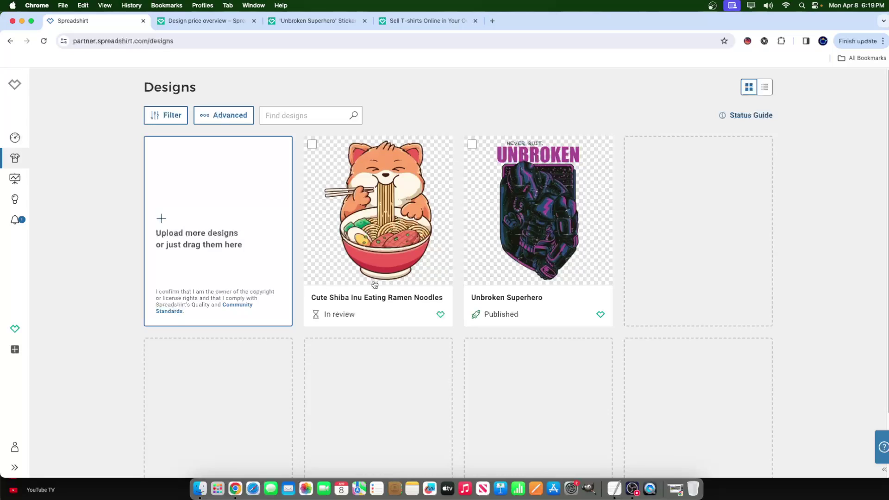
# Step: View the account statistics for sales and bestsellers, and return to the credit and transactions overview
pyautogui.click(15, 182)
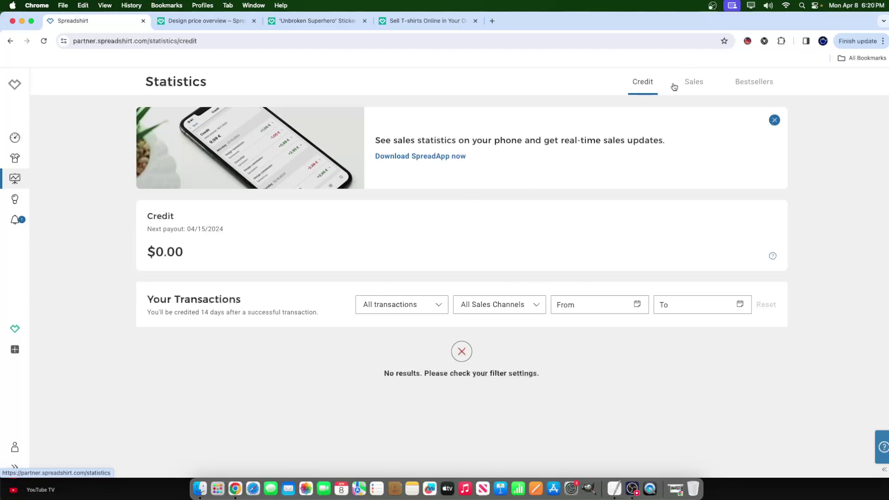
pyautogui.click(693, 83)
pyautogui.click(748, 89)
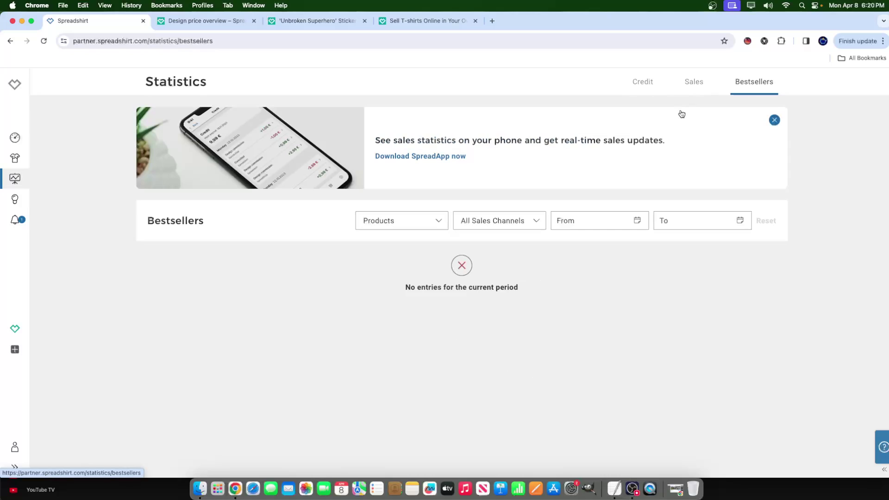
pyautogui.click(654, 90)
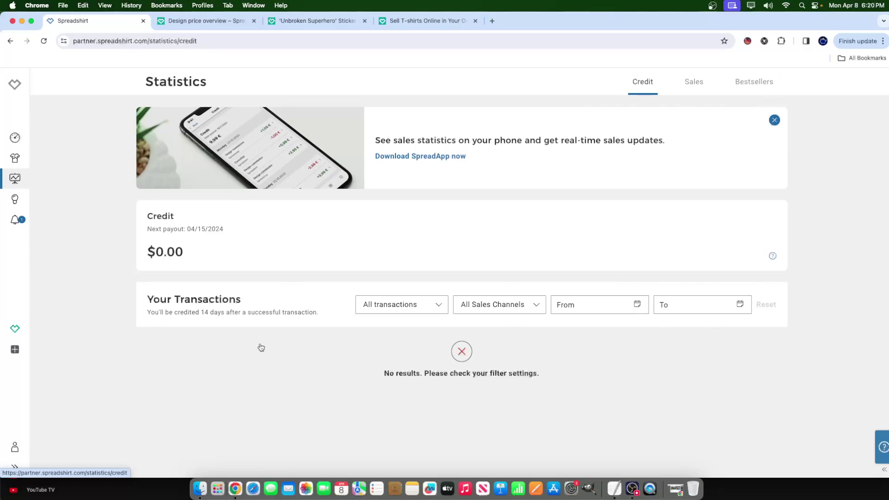
# Step: Open the Tips & Tools section and browse its guides for marketplace designers
pyautogui.click(11, 200)
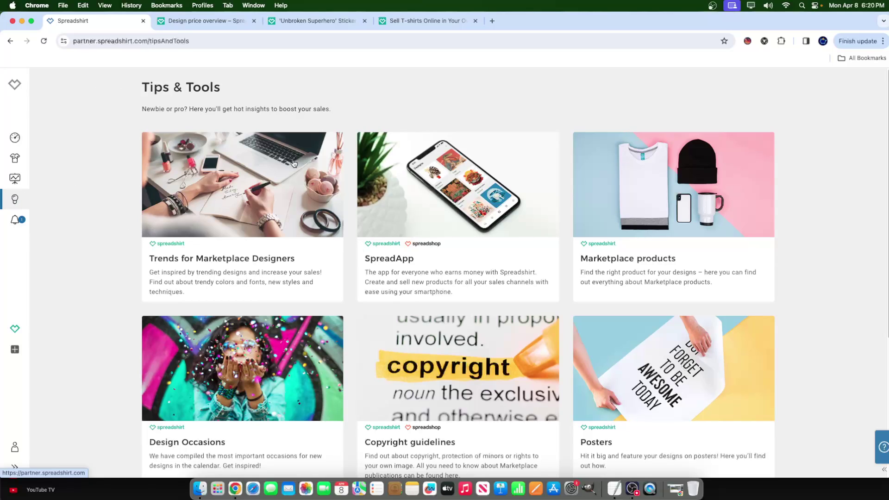
pyautogui.scroll(-3, 59, 207)
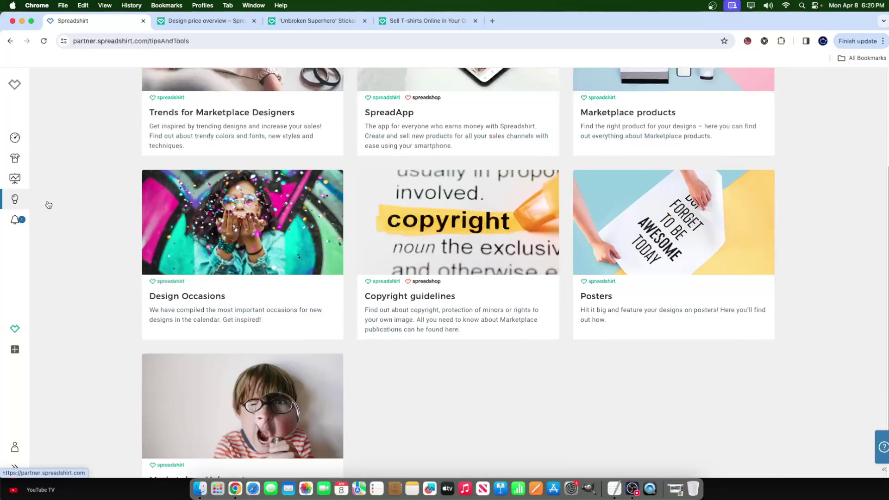
pyautogui.scroll(-1, 502, 283)
pyautogui.scroll(5, 855, 366)
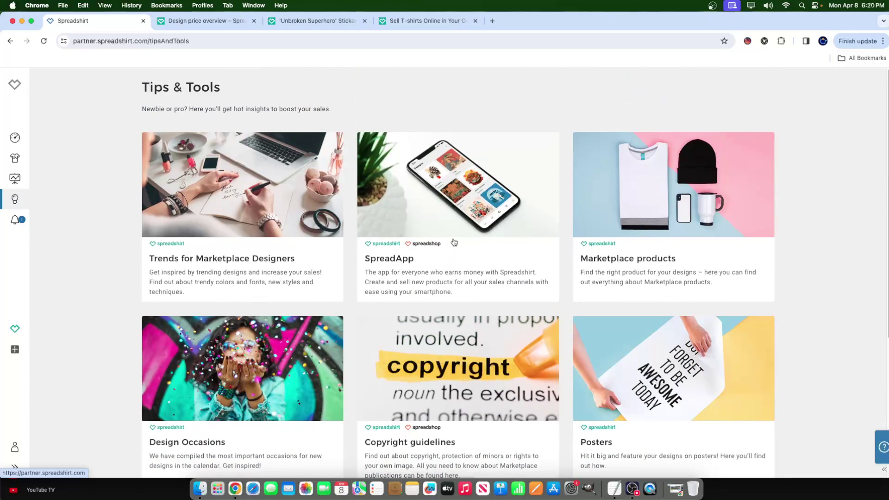
pyautogui.scroll(-1, 614, 373)
pyautogui.scroll(-3, 615, 373)
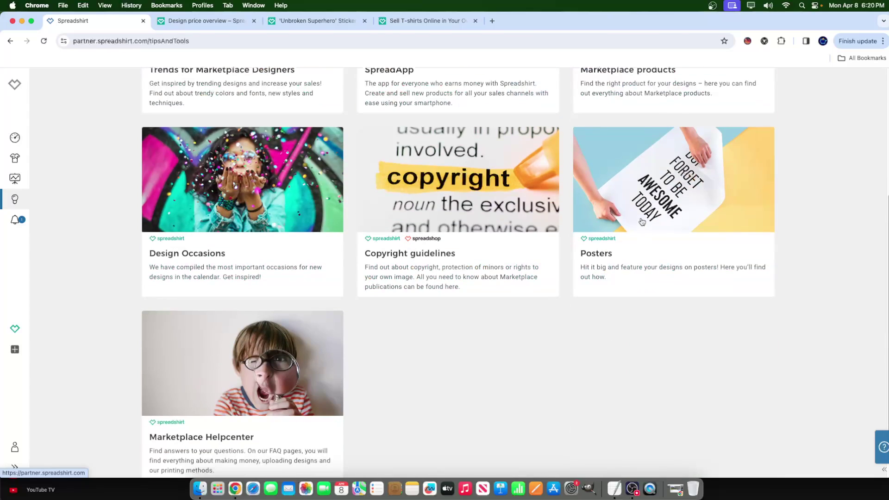
# Step: Open the Posters guide and read through its sizes, design requirements, downloadable templates and packaging information
pyautogui.click(643, 205)
pyautogui.scroll(-12, 422, 207)
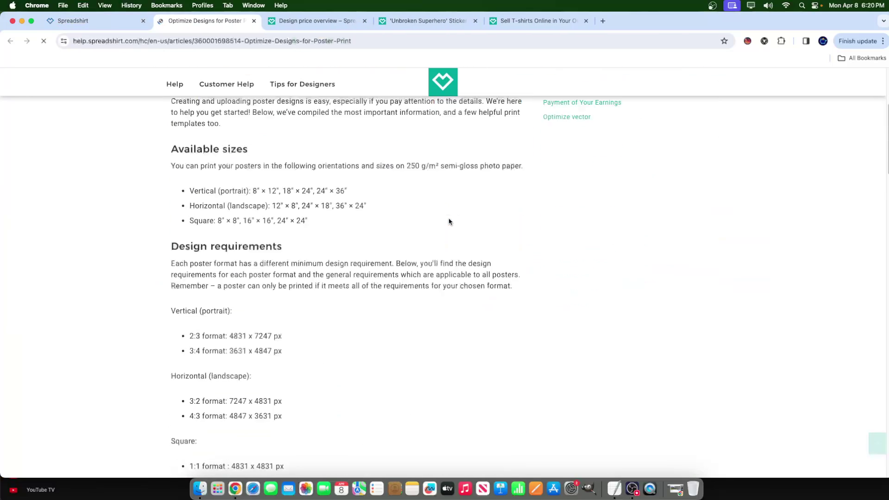
pyautogui.scroll(-9, 538, 195)
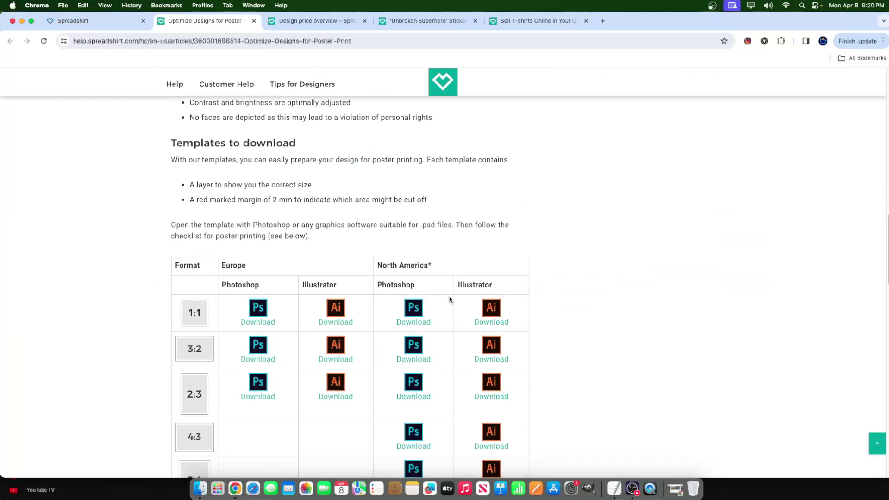
pyautogui.scroll(2, 376, 236)
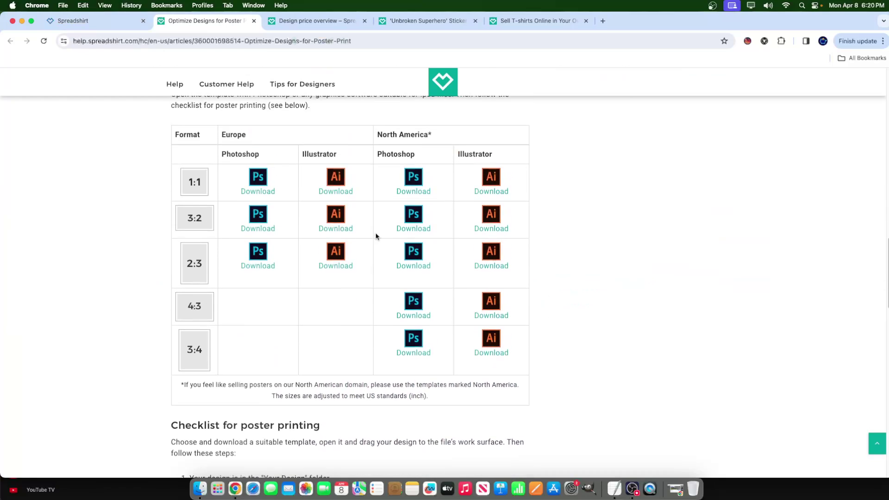
pyautogui.scroll(-11, 387, 382)
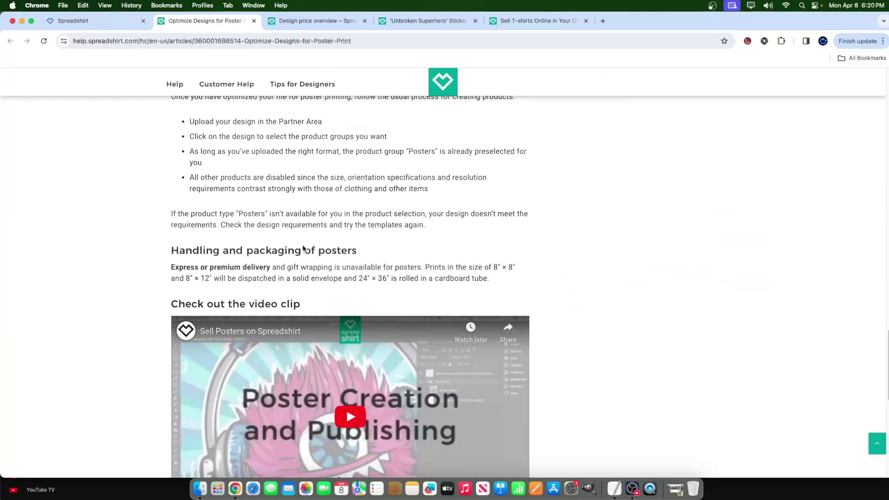
pyautogui.scroll(-4, 306, 250)
# Step: Return to the partner area and look through the dashboard down to its blog posts
pyautogui.click(121, 21)
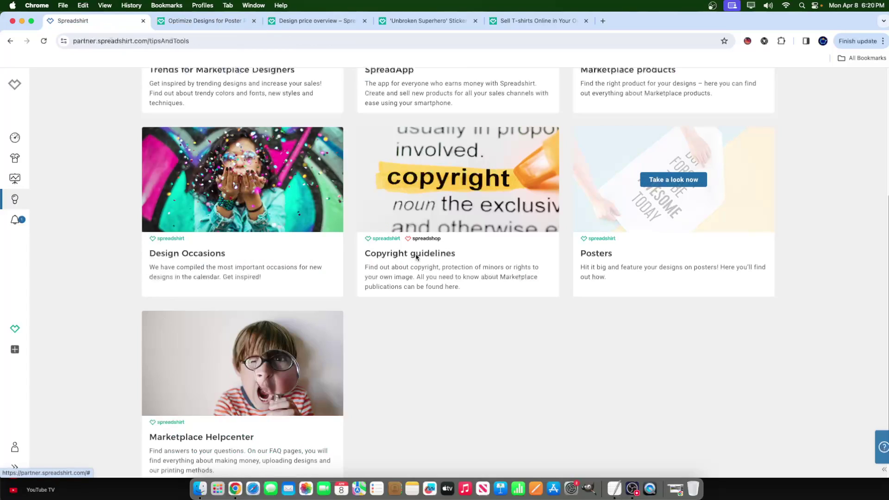
pyautogui.click(15, 137)
pyautogui.scroll(-6, 576, 264)
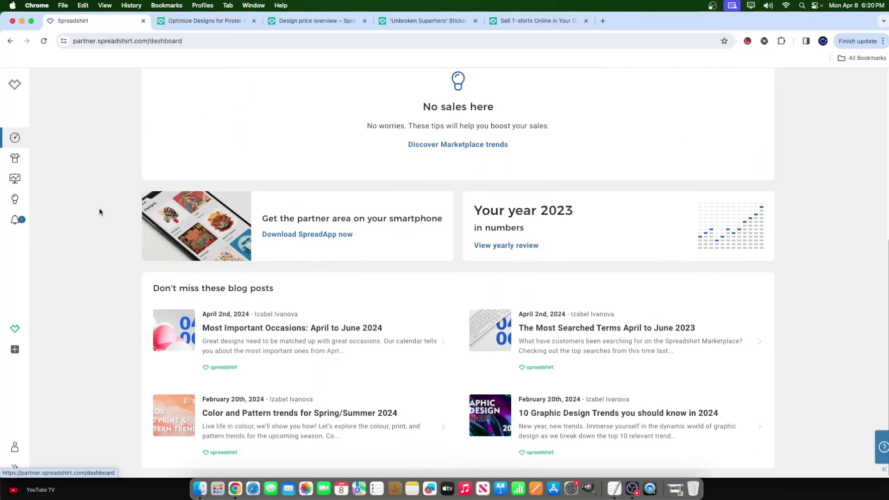
# Step: Check the notifications inbox with its message categories, and look through the Showroom settings page
pyautogui.click(14, 200)
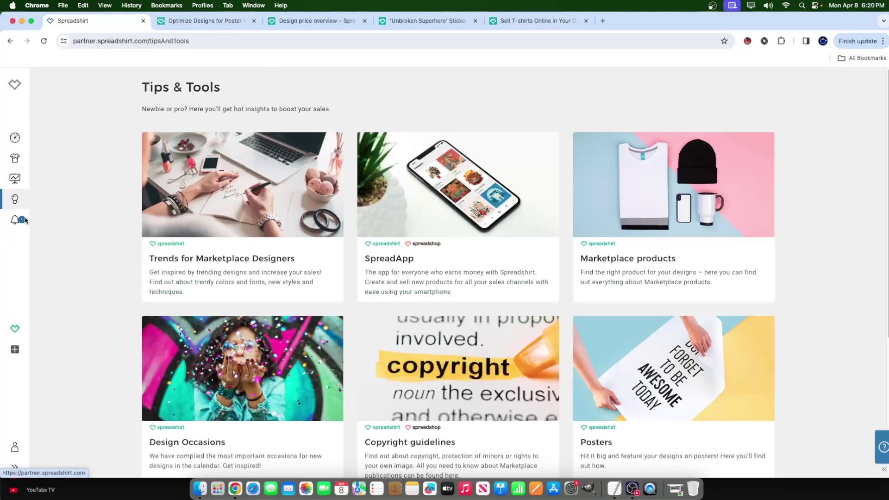
pyautogui.click(14, 219)
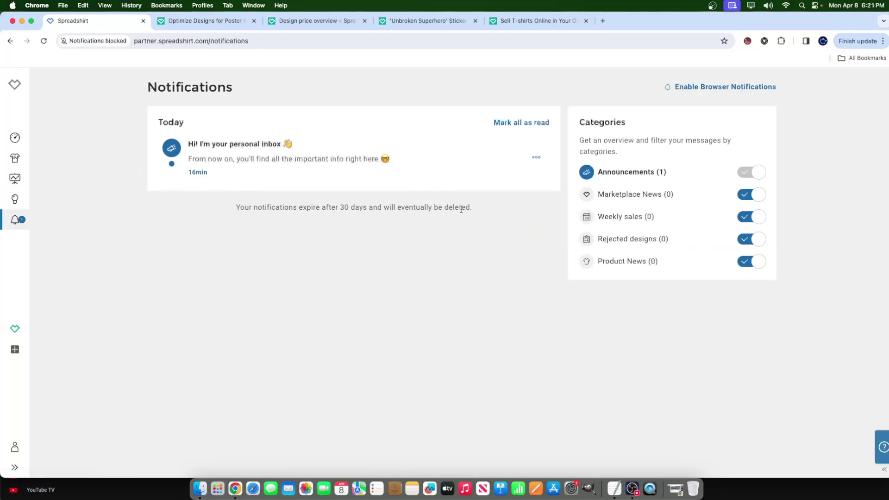
pyautogui.click(21, 331)
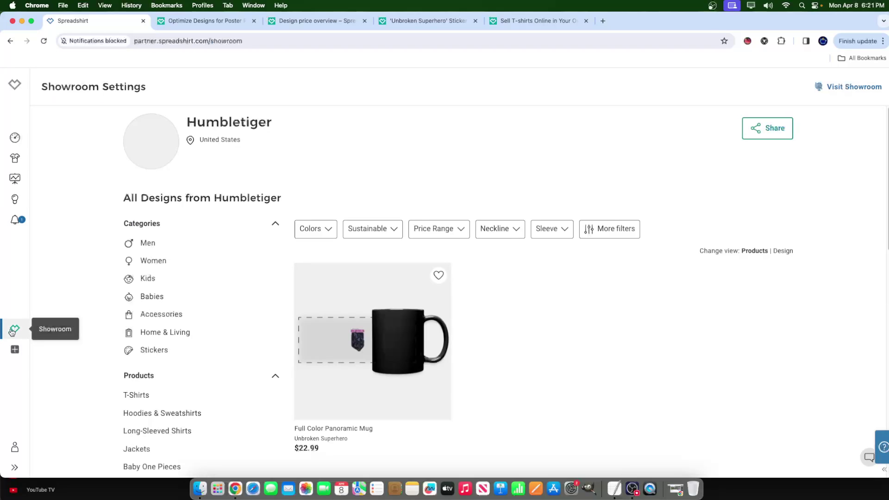
pyautogui.scroll(-5, 443, 297)
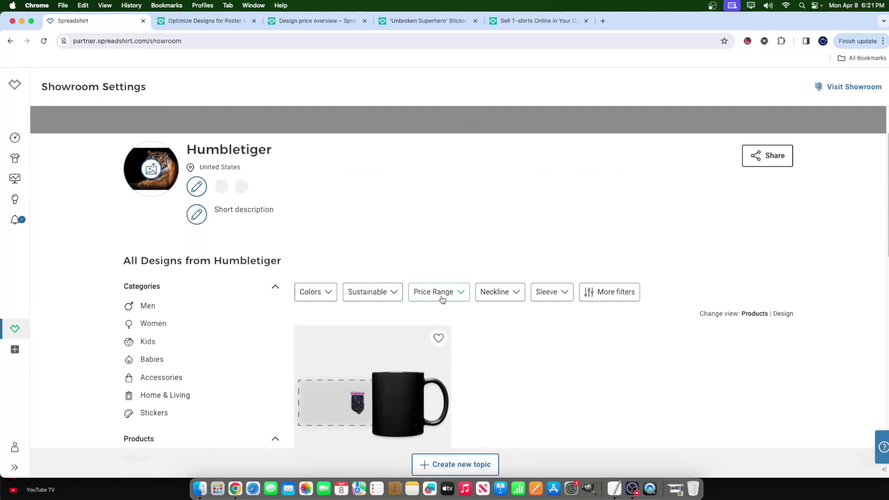
pyautogui.scroll(-3, 403, 282)
pyautogui.scroll(7, 341, 343)
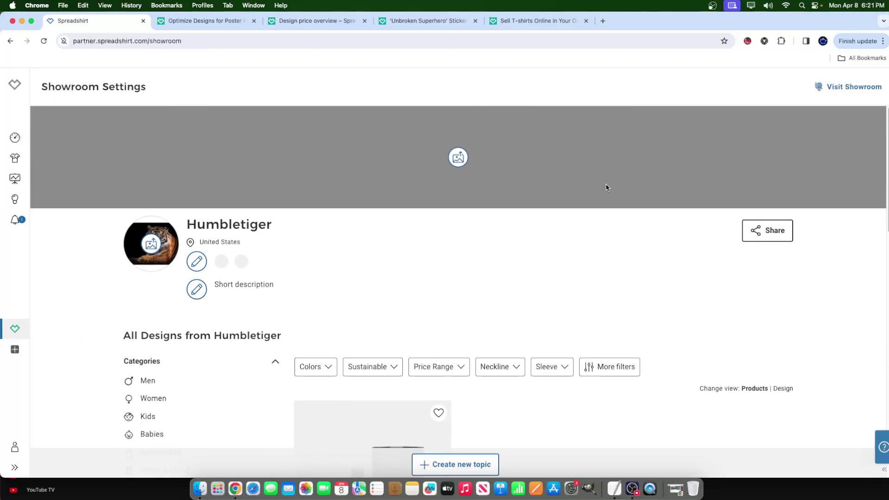
# Step: Visit the public showroom and look through its profile header, listed designs and page footer
pyautogui.click(855, 87)
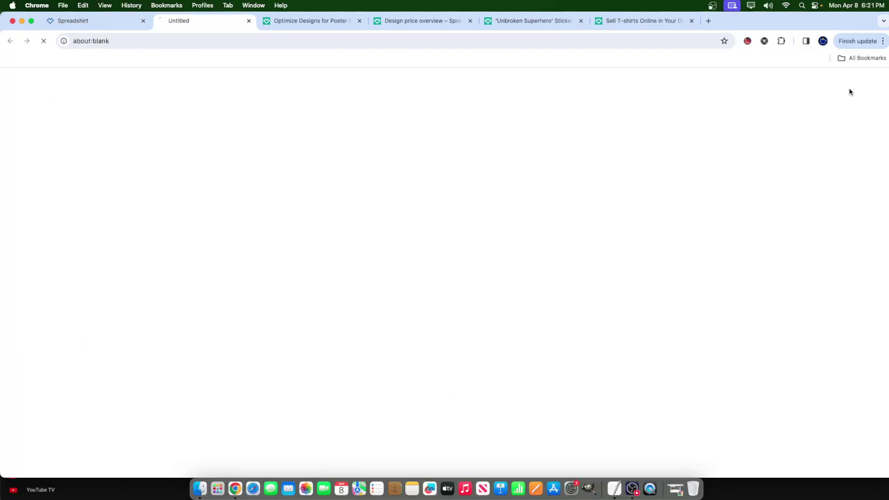
pyautogui.scroll(-3, 720, 282)
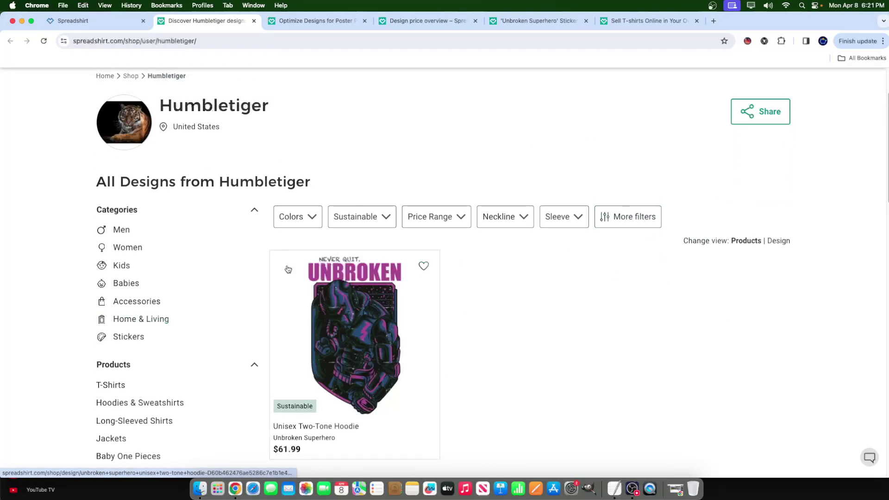
pyautogui.scroll(3, 153, 143)
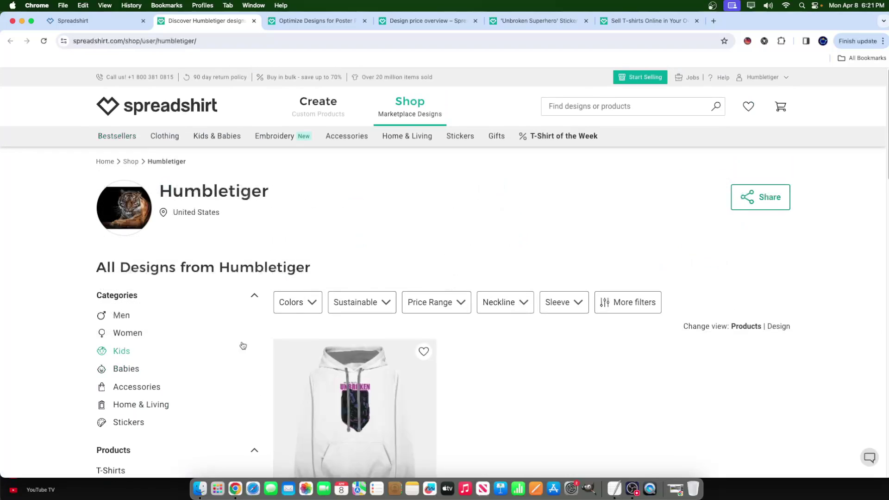
pyautogui.moveTo(182, 190); pyautogui.dragTo(253, 192)
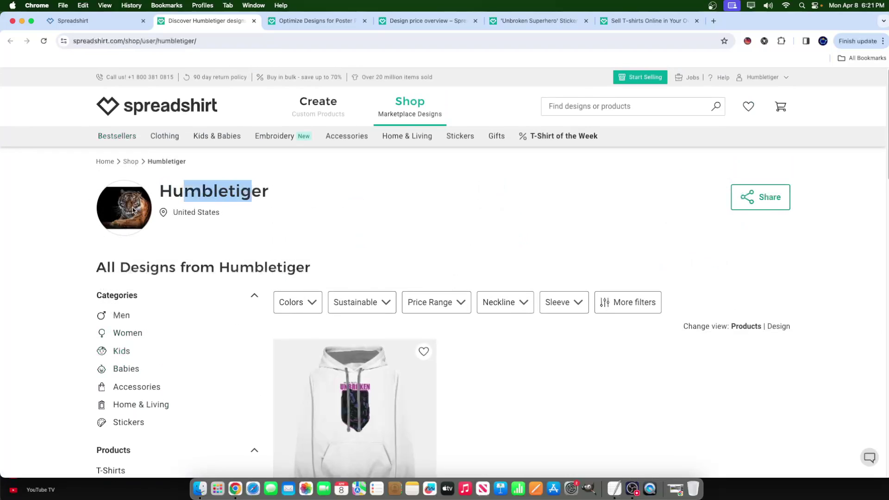
pyautogui.scroll(-10, 259, 252)
pyautogui.scroll(-10, 513, 245)
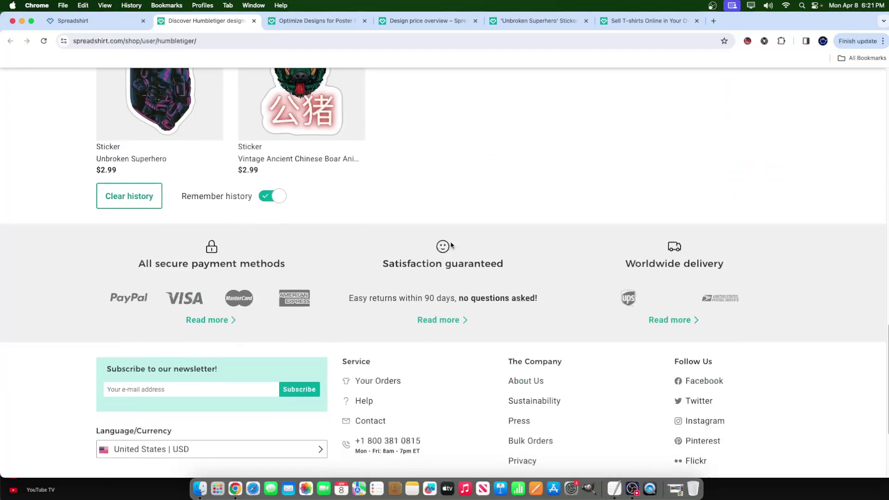
pyautogui.scroll(20, 513, 246)
# Step: Return to the partner area, view the offer to set up a Spreadshop sales channel, dismiss it and go back to the dashboard
pyautogui.click(97, 21)
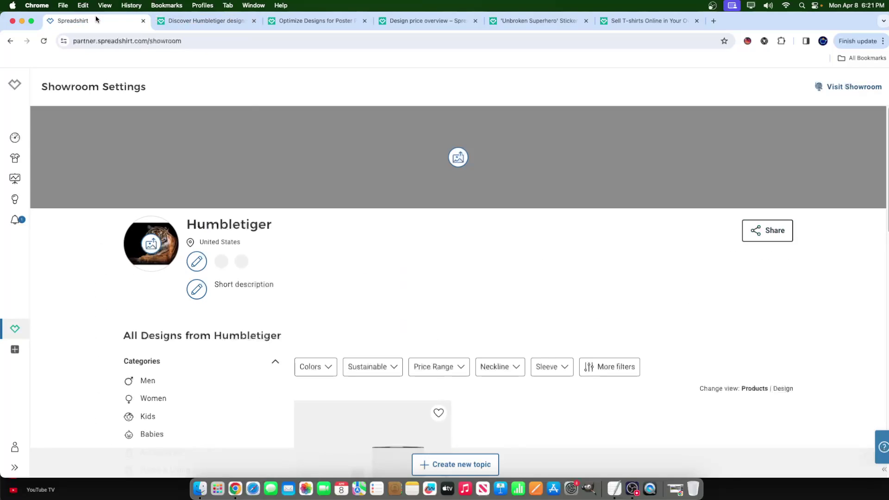
pyautogui.scroll(-4, 321, 283)
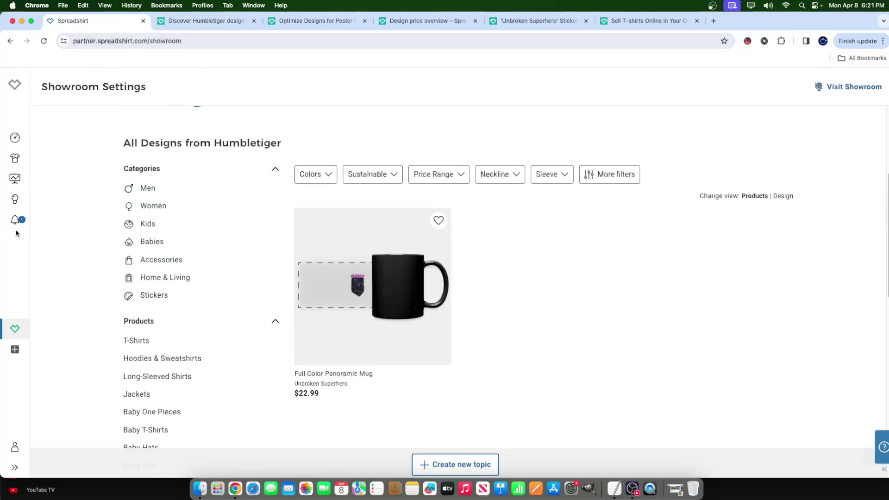
pyautogui.click(18, 354)
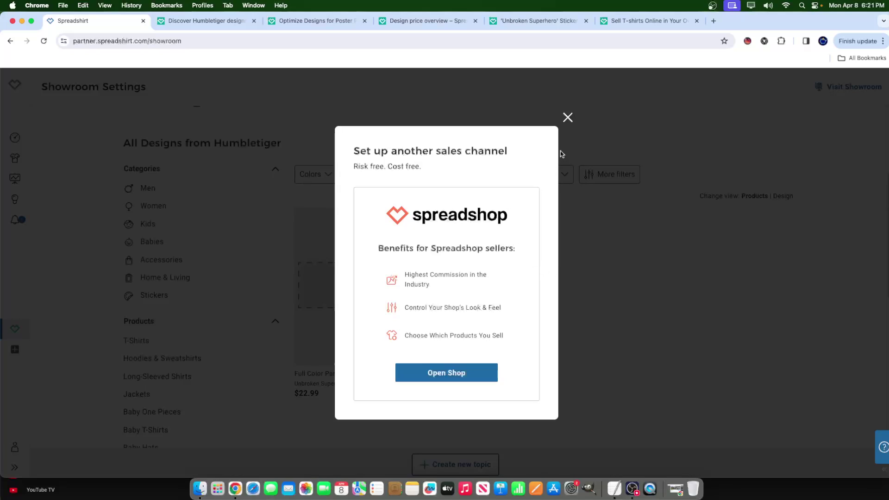
pyautogui.click(568, 118)
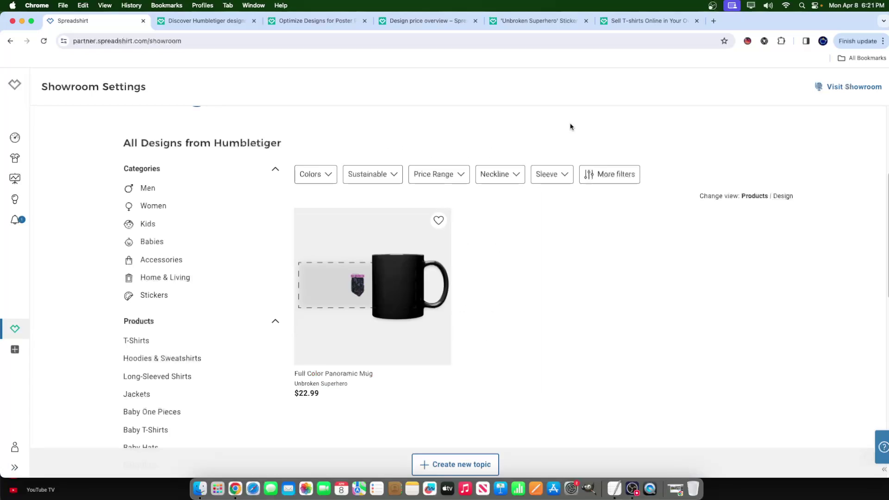
pyautogui.click(15, 138)
pyautogui.click(632, 489)
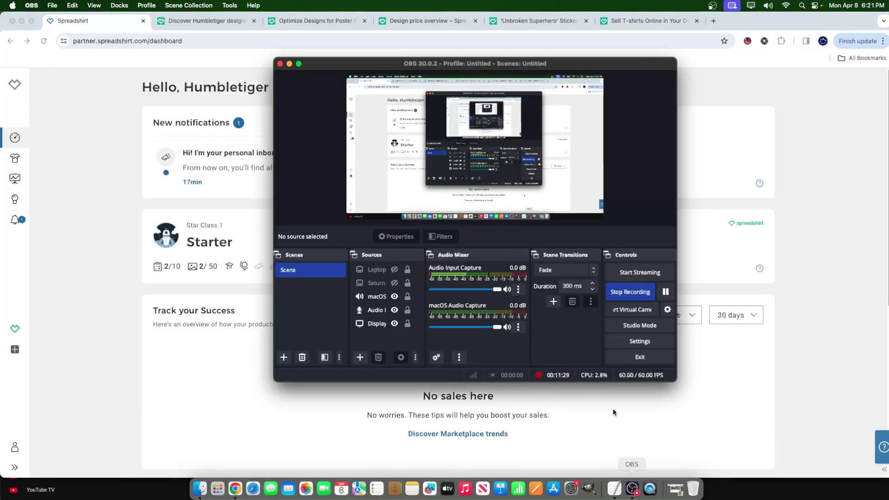